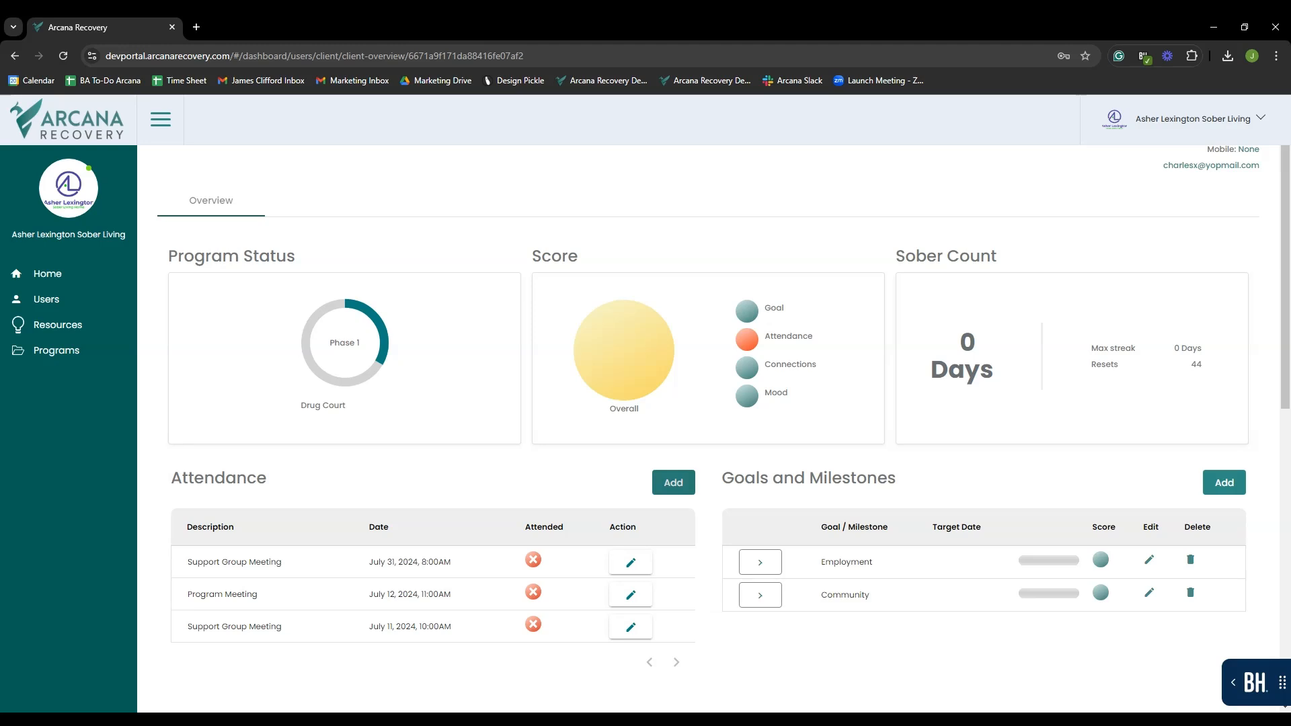
- Open the Add Attendance form from the client overview's Attendance section
click(670, 494)
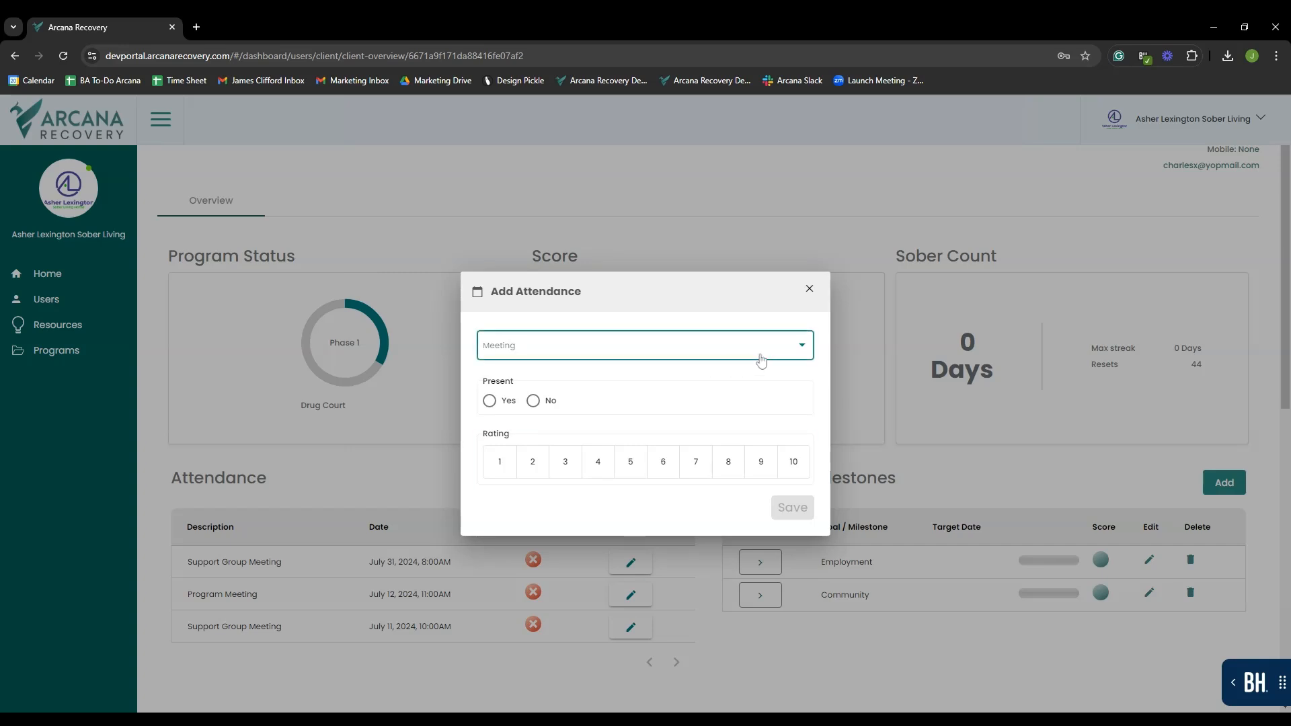
- Save attendance for the July 31 Support Group Meeting with Present Yes and rating 8
click(809, 352)
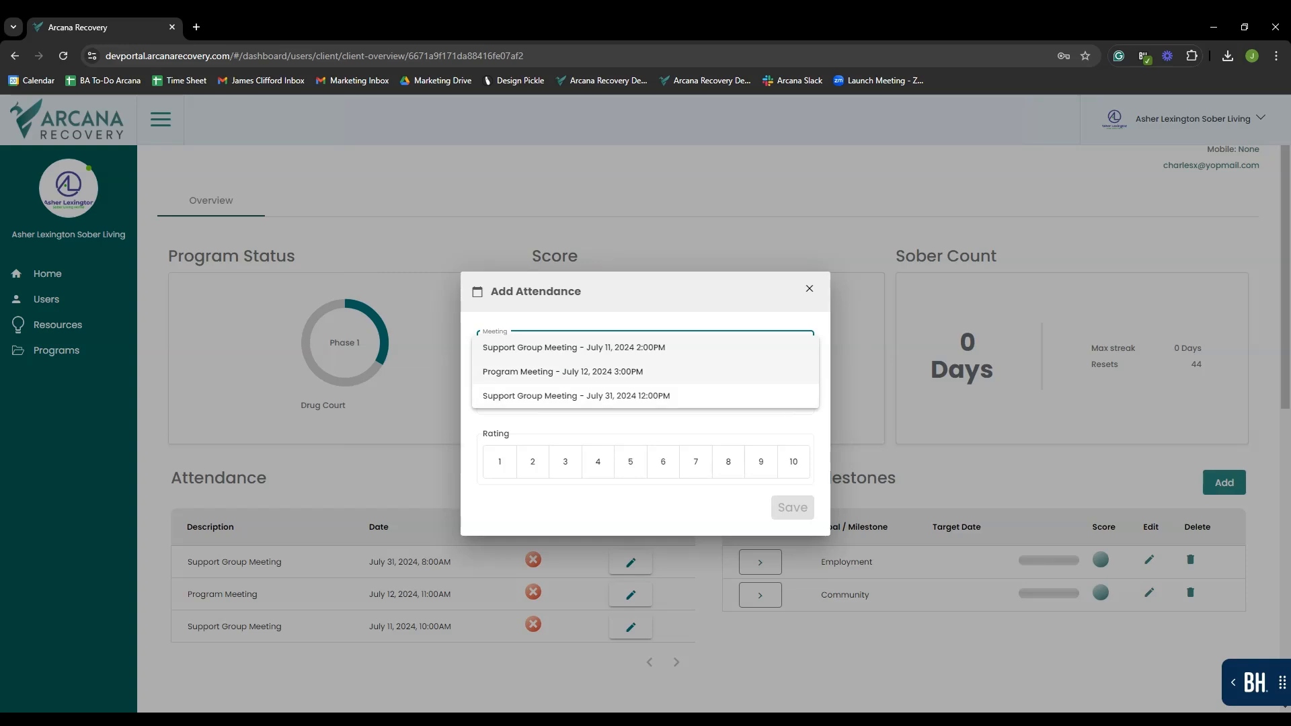
click(745, 402)
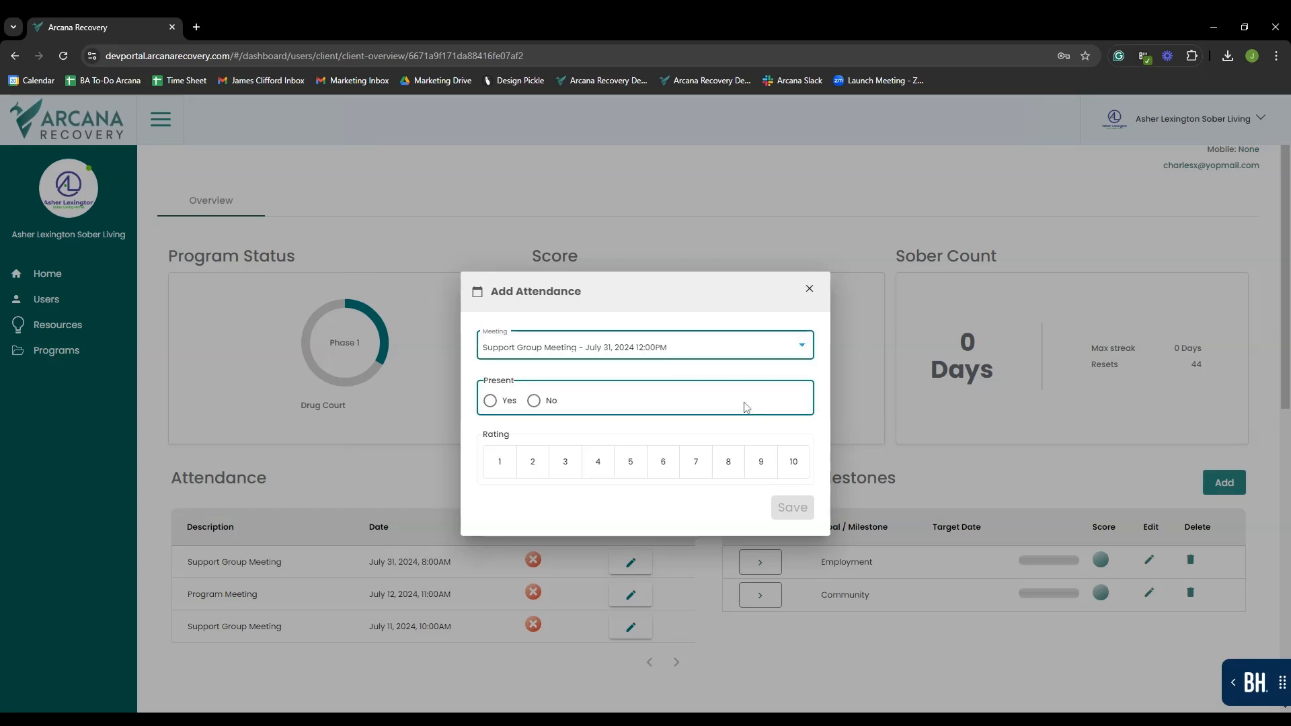
click(497, 410)
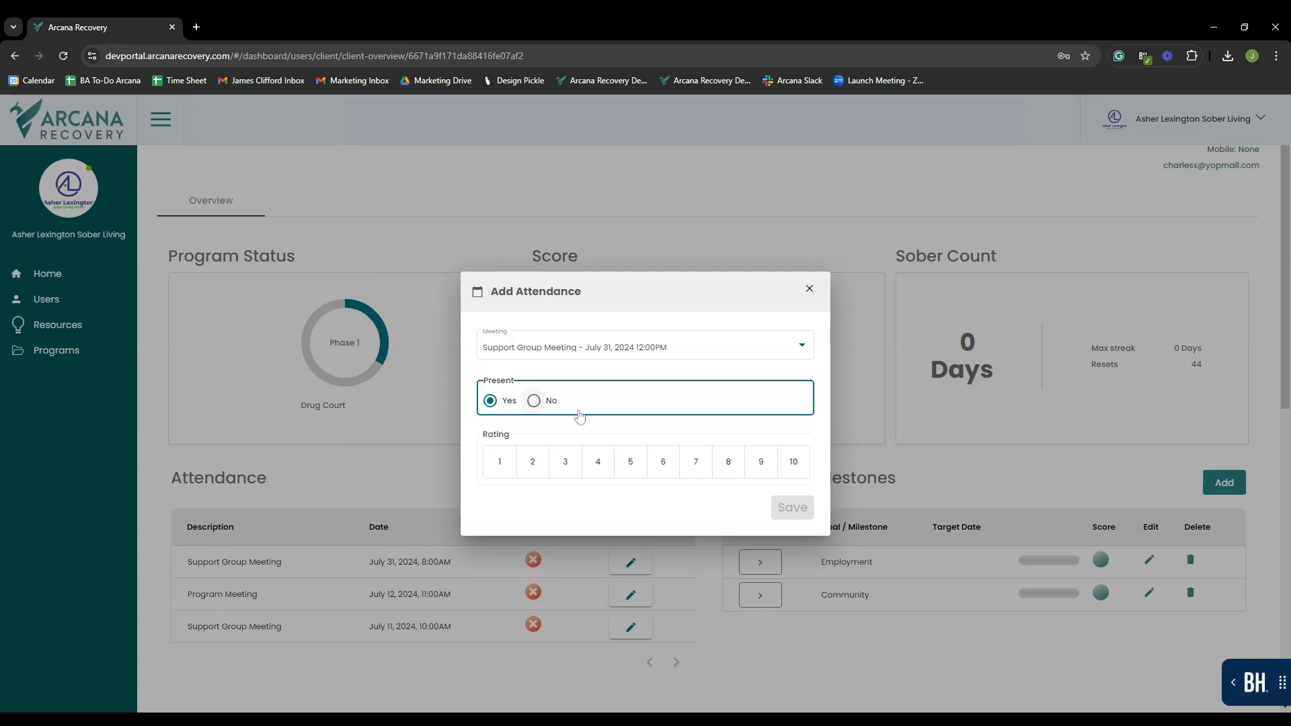
click(729, 471)
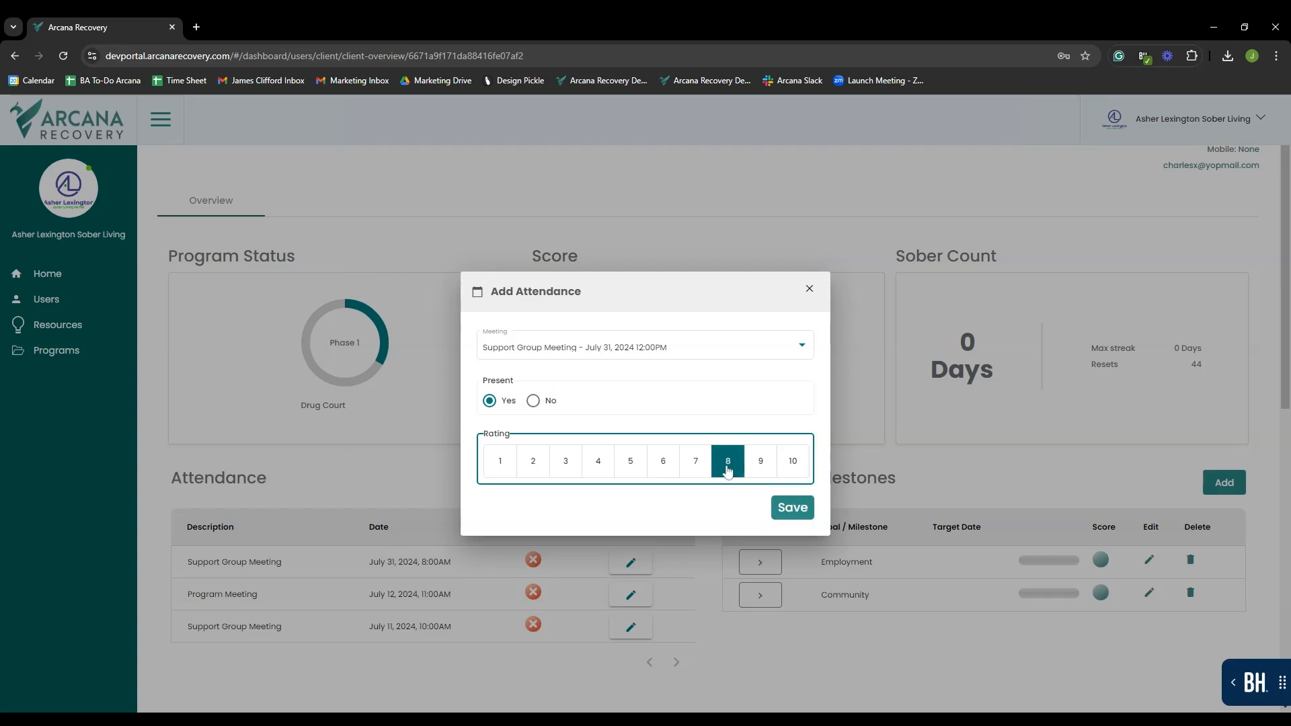
click(791, 509)
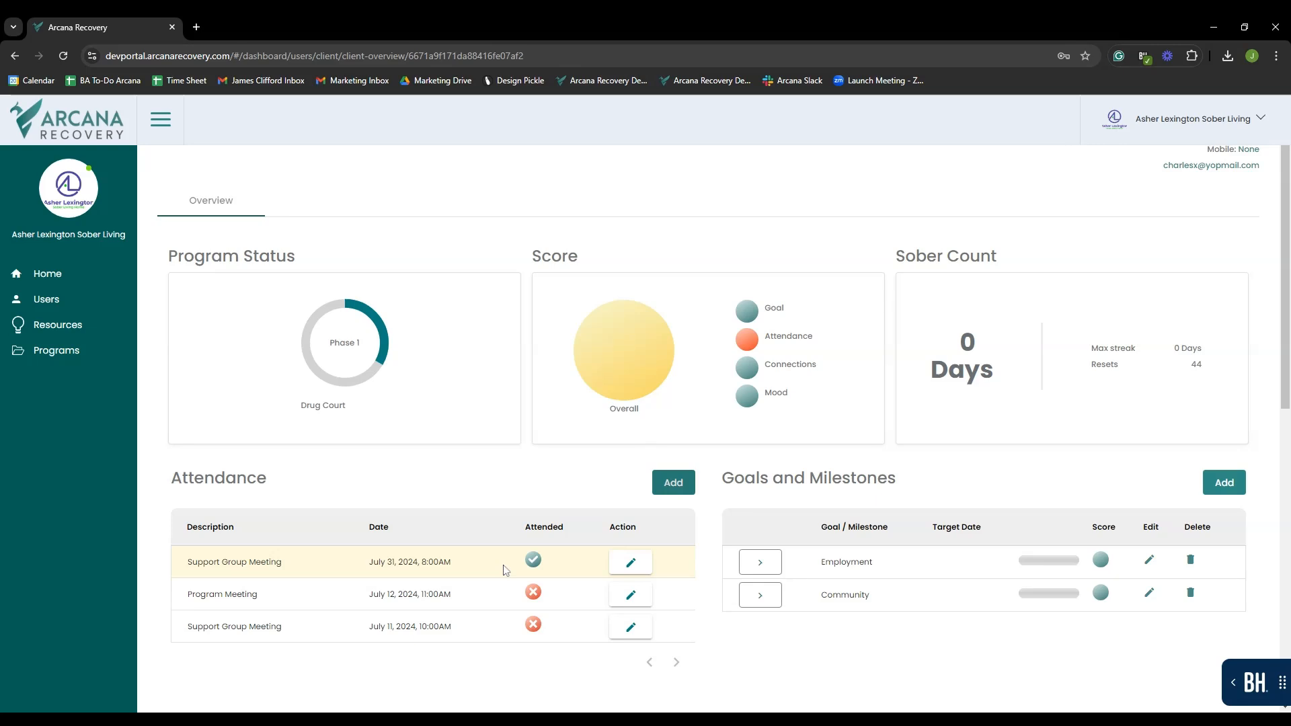
- Scroll the client overview down to the Overall Progress and Notes sections
scroll(505, 570, down, 2)
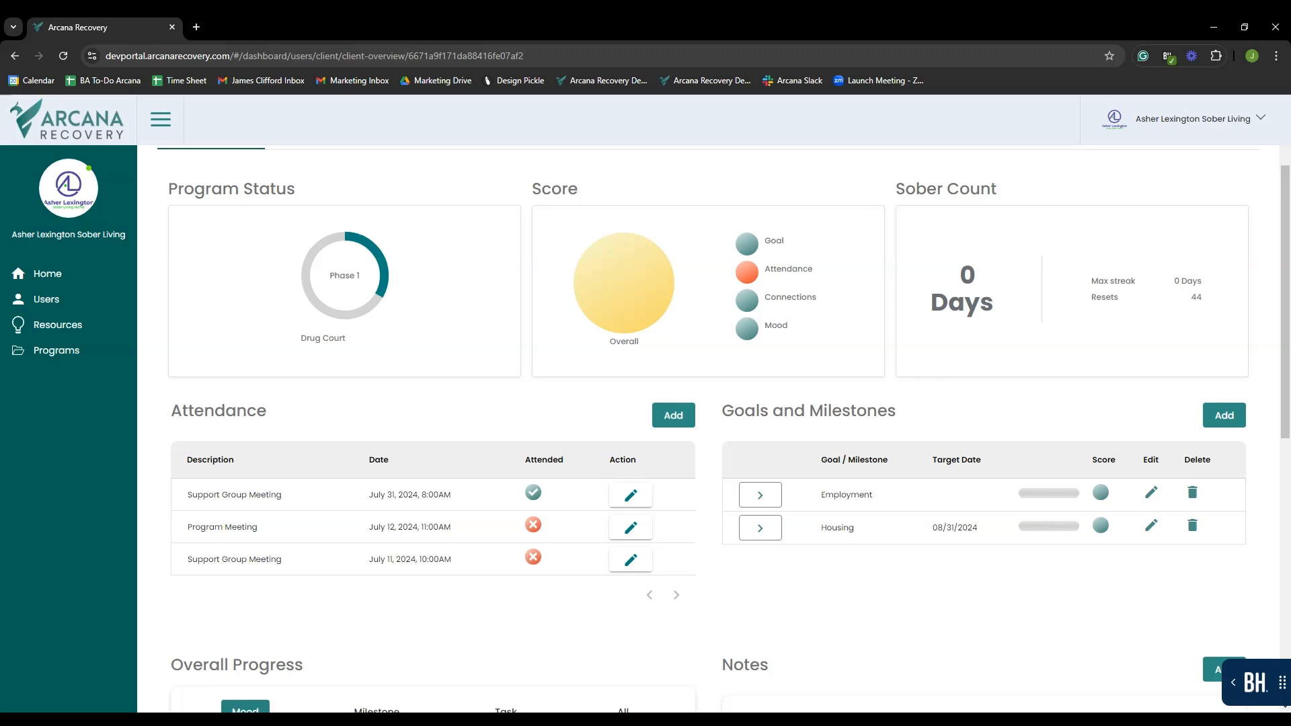
- Change the Employment goal's target date to 09/30/2024 and save it
click(1150, 493)
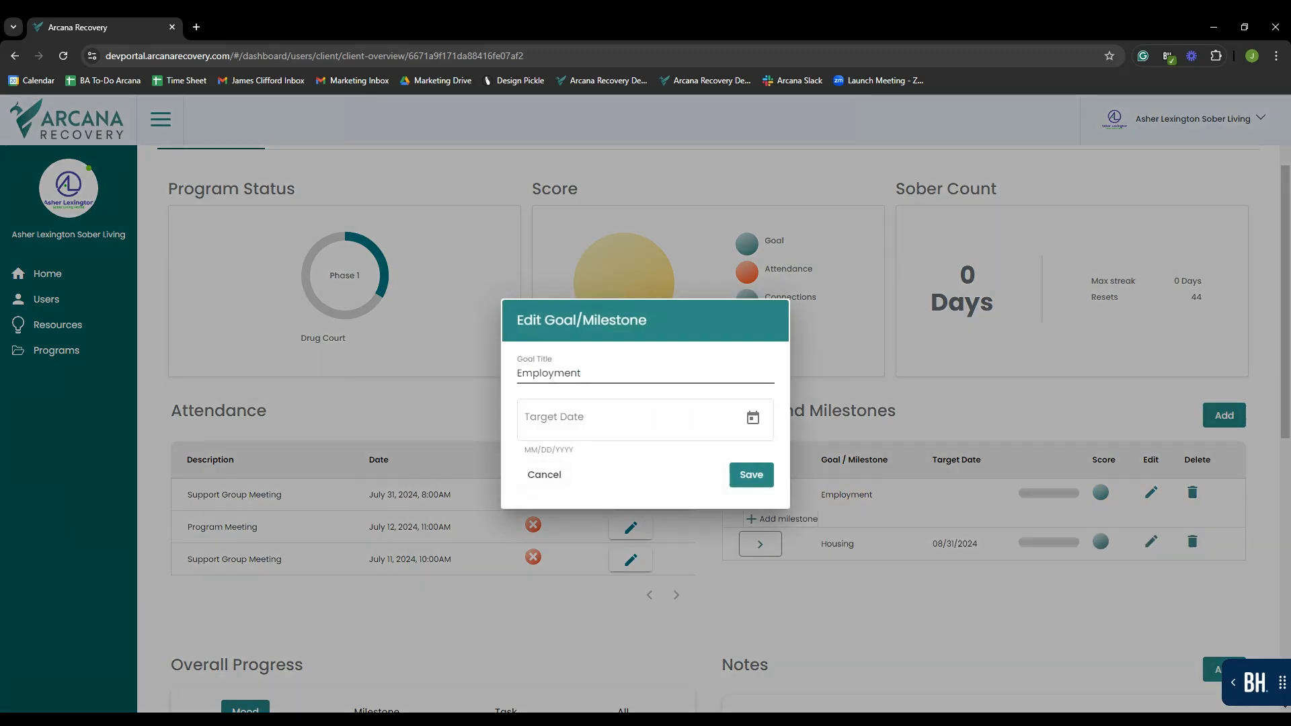
click(762, 421)
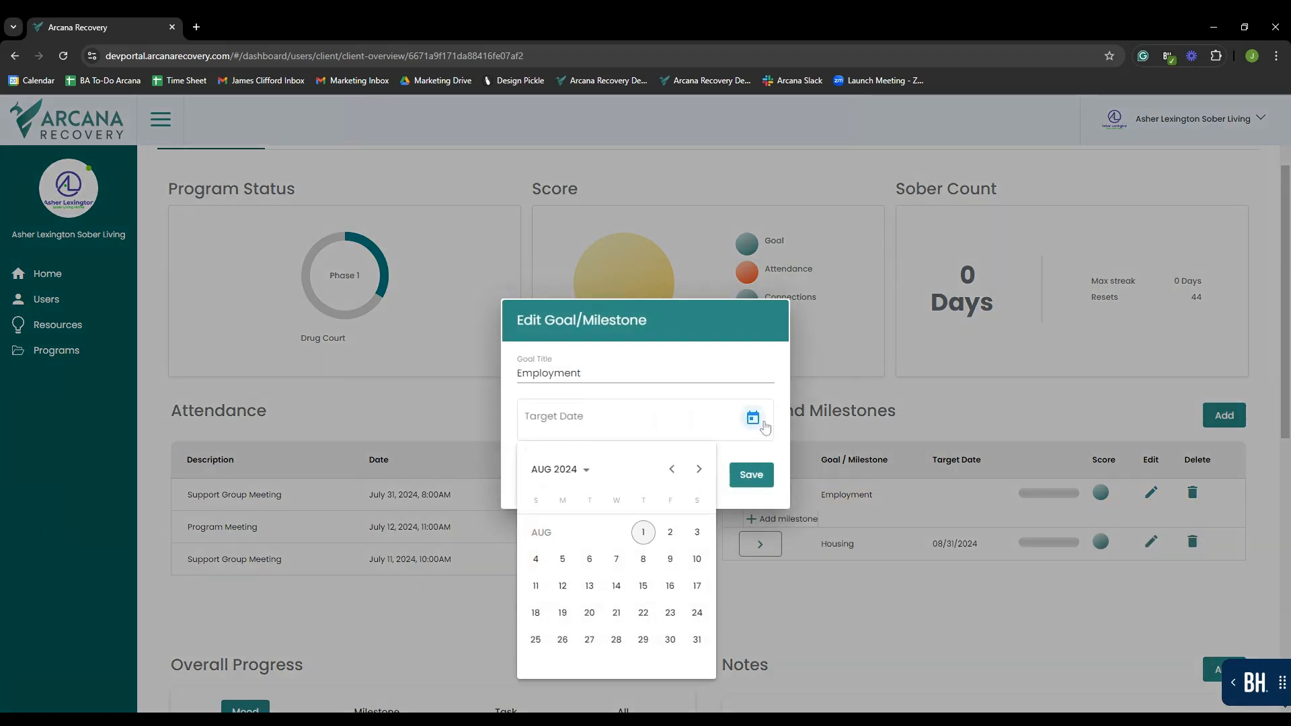
click(698, 472)
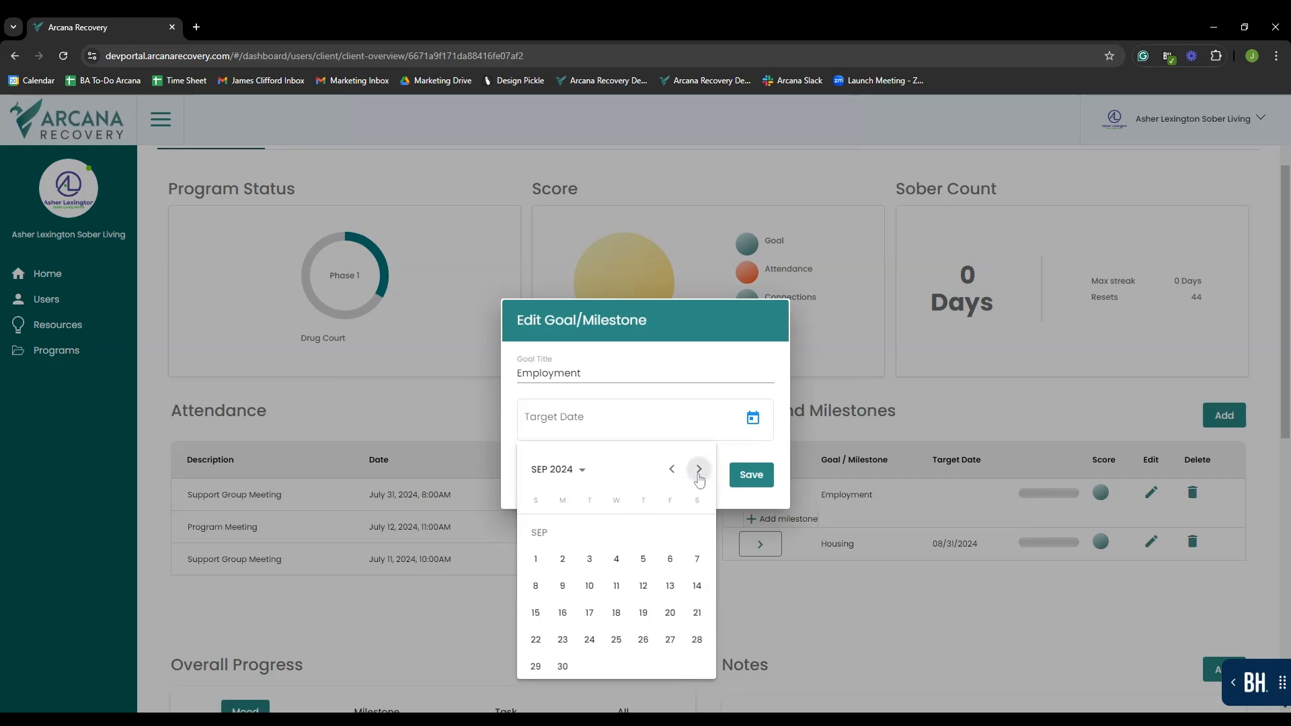
click(560, 667)
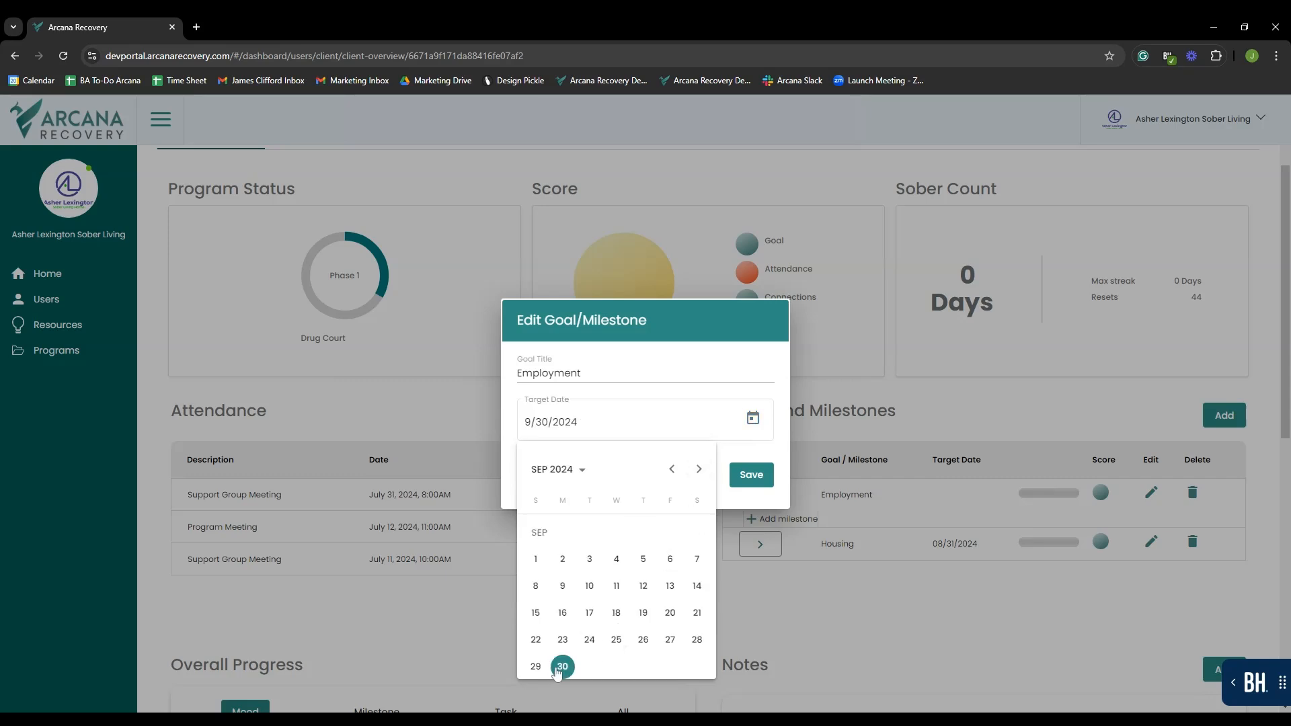
click(764, 483)
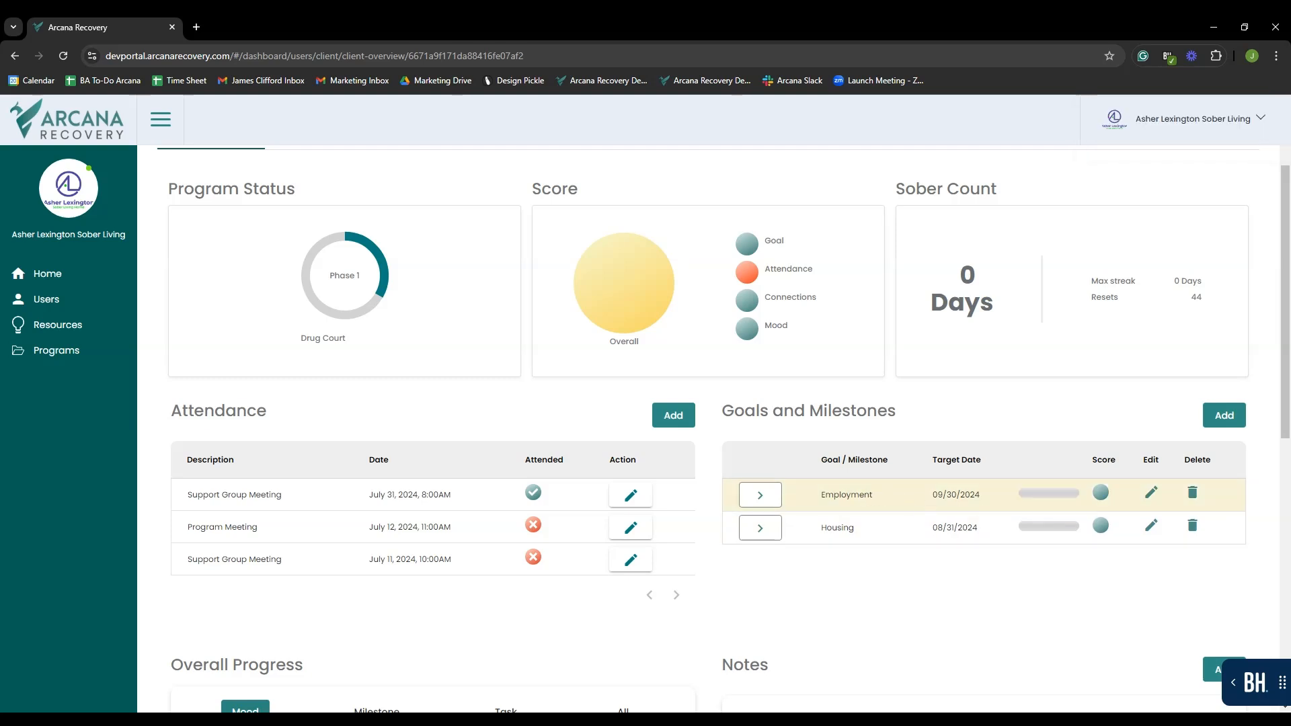
- Start a new milestone named 'Update Resume' under the Employment goal
click(759, 501)
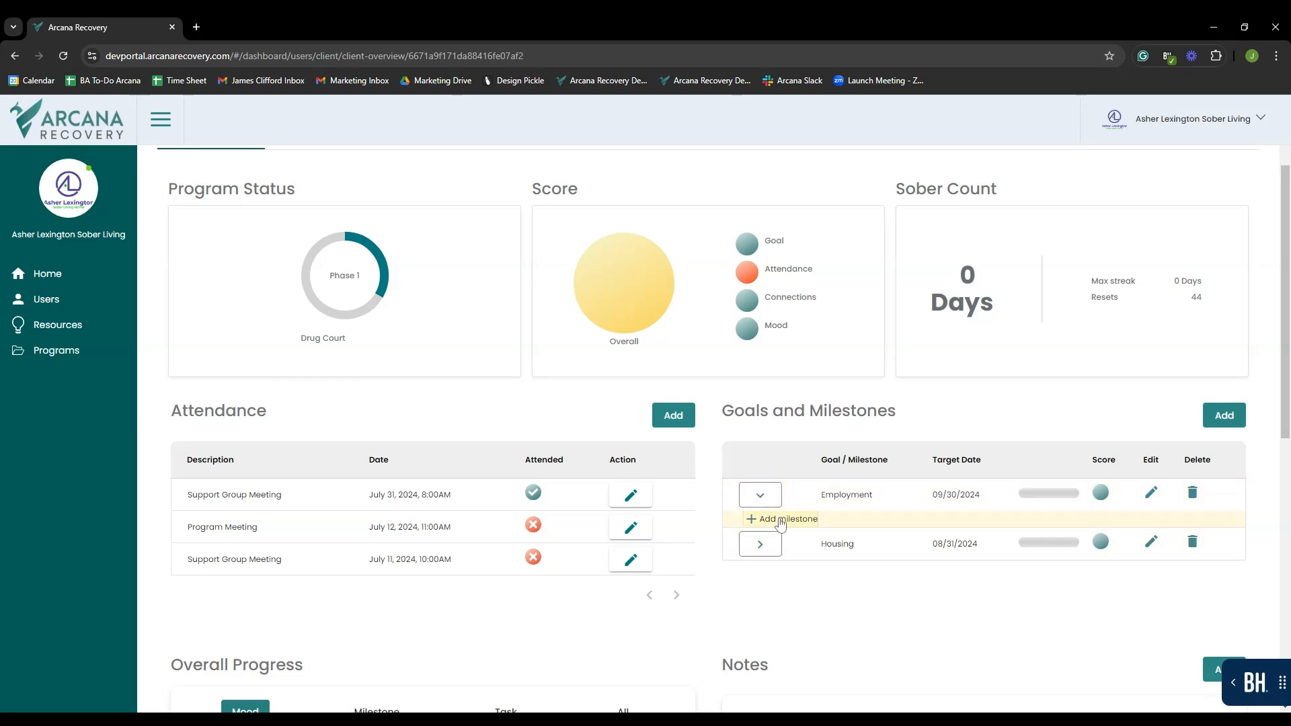
click(780, 522)
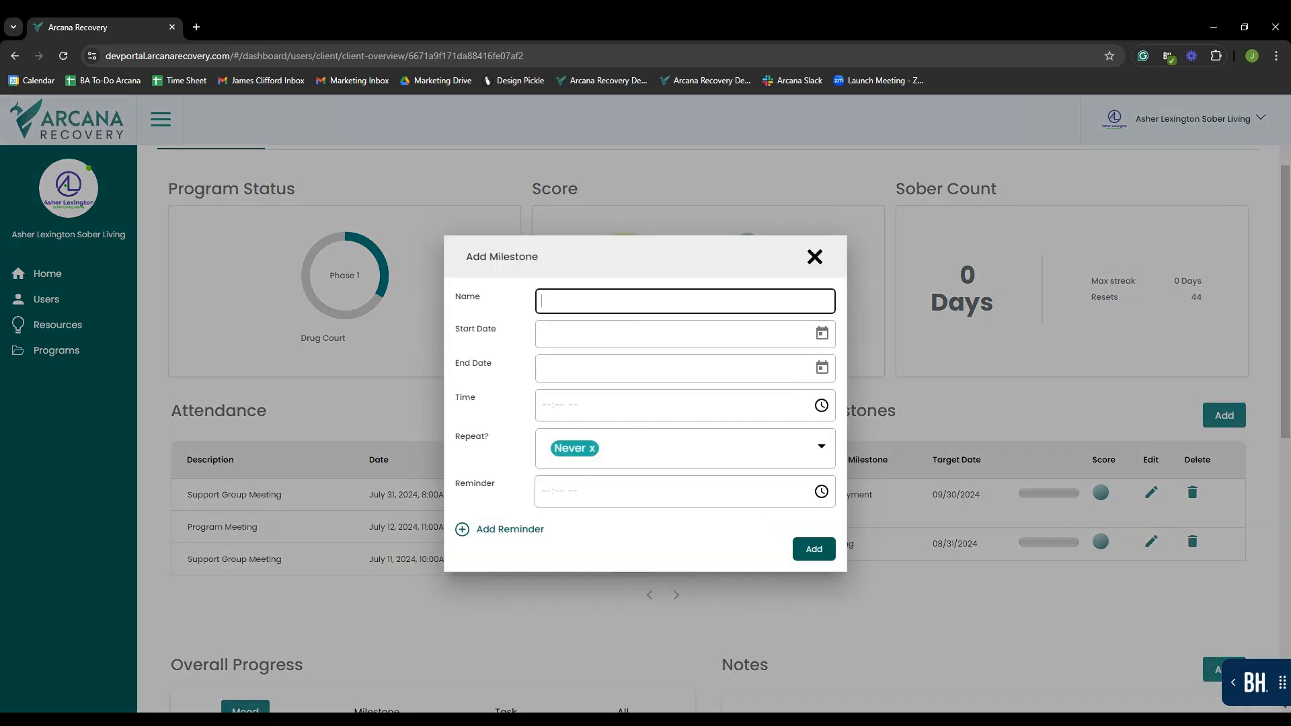
text(Update Resume)
click(626, 330)
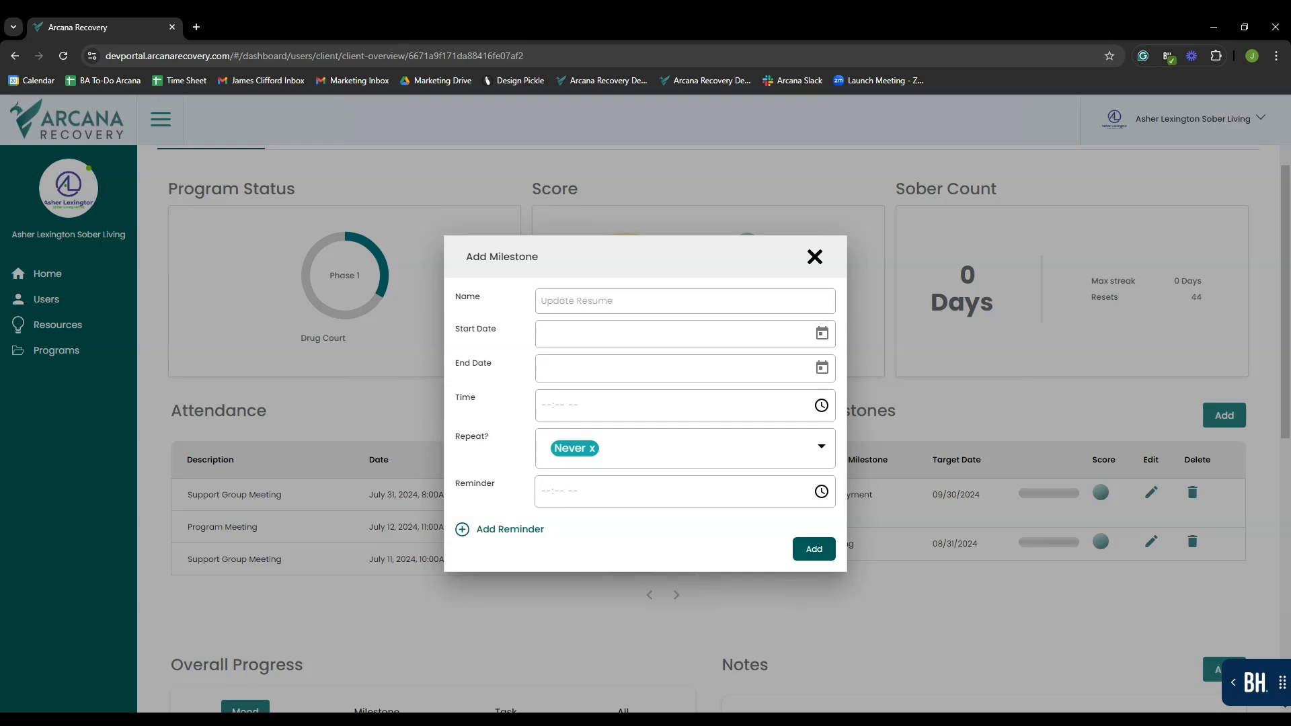
- Set the milestone's start date to 8/5/2024 and end date to 8/12/2024
click(821, 337)
click(822, 322)
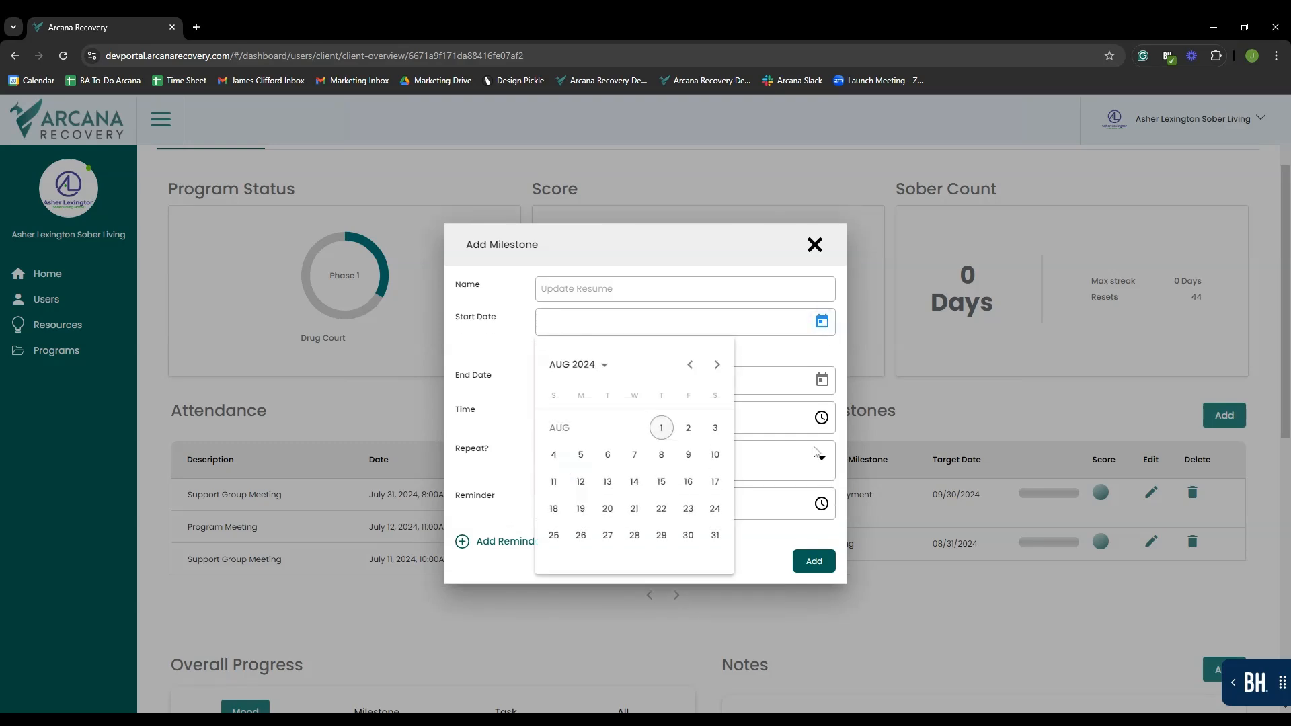
click(580, 464)
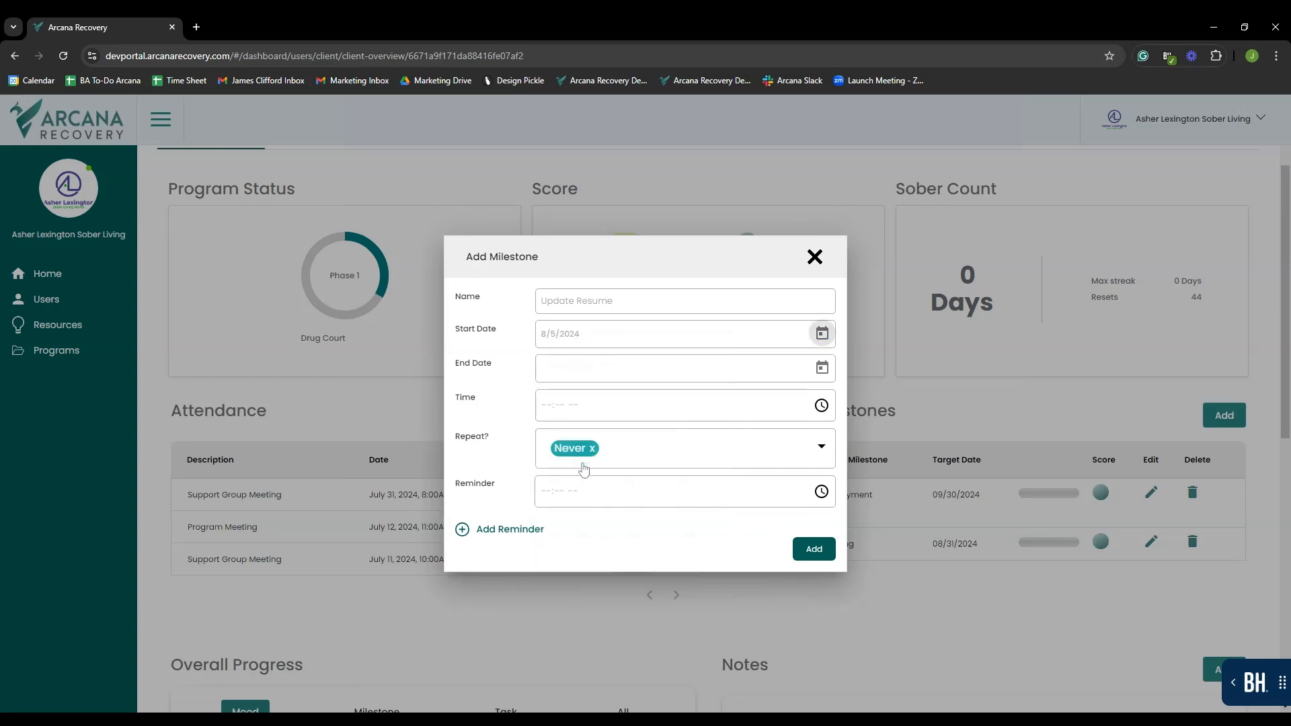
click(822, 368)
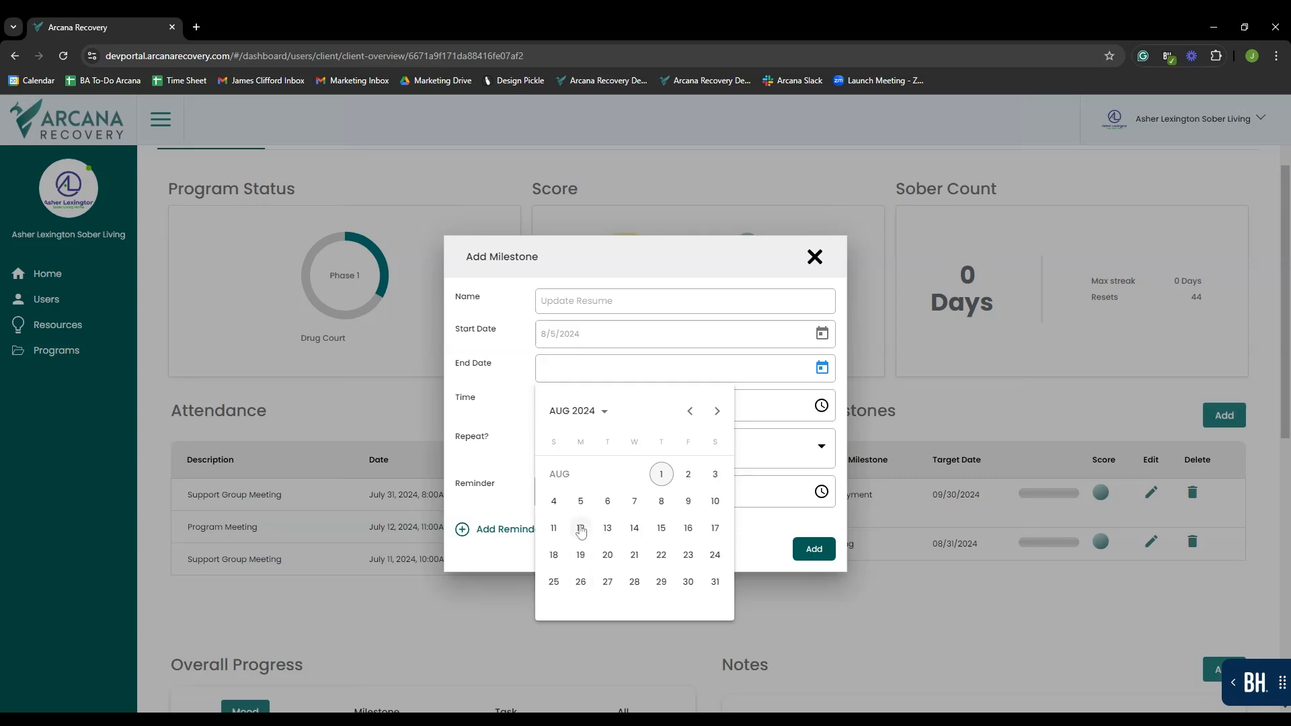
click(581, 530)
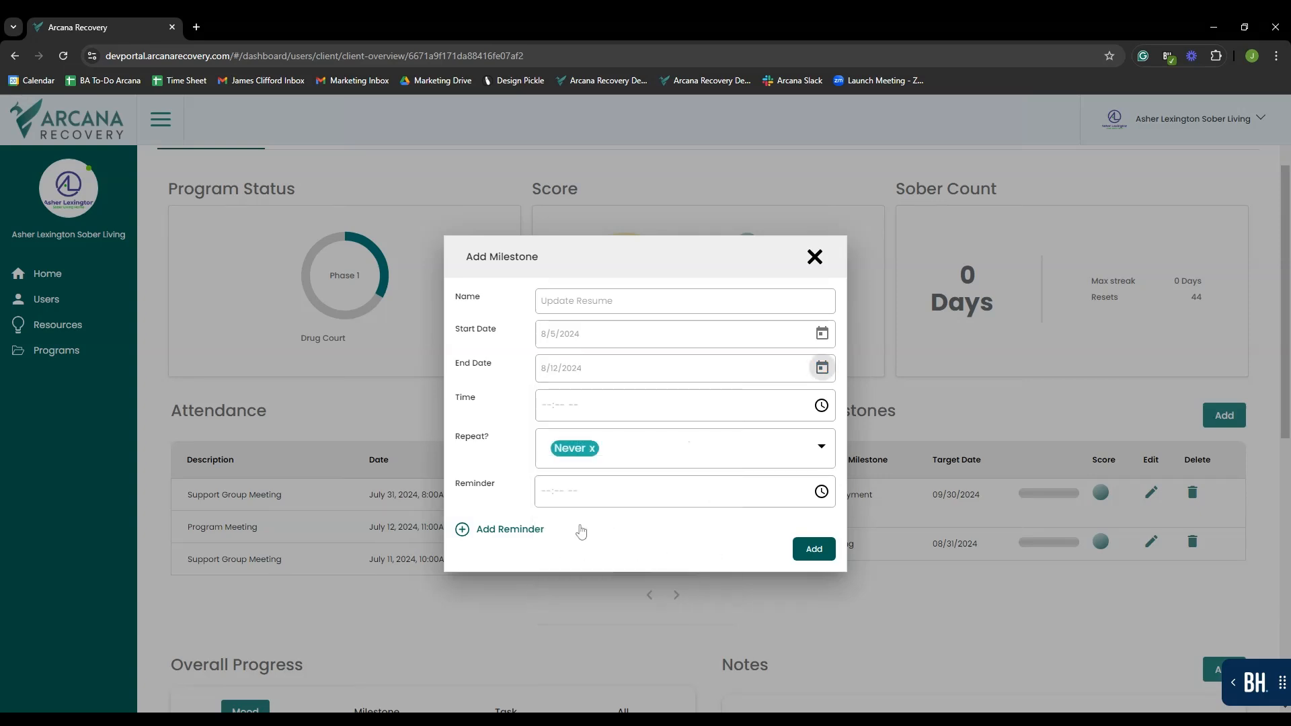
click(777, 408)
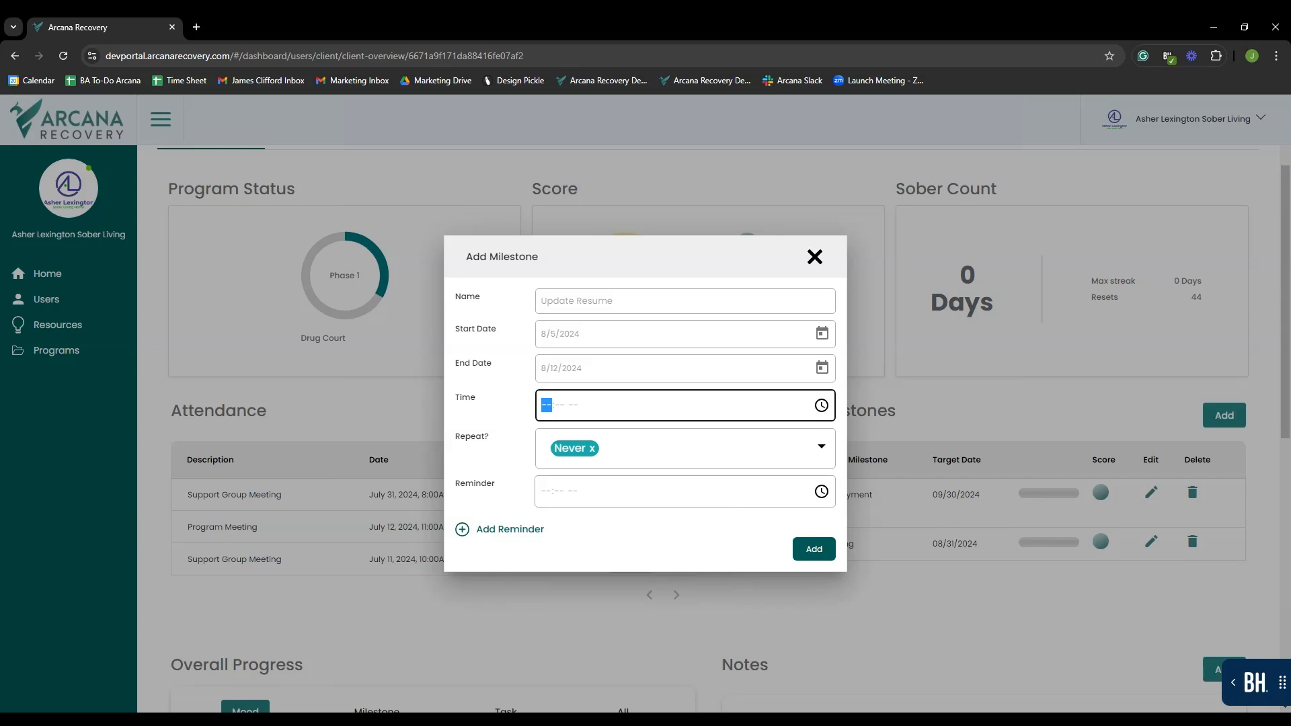
- Give the milestone time 08:00 PM, repeat Never, a 07:00 AM reminder, and add it
click(555, 437)
click(507, 437)
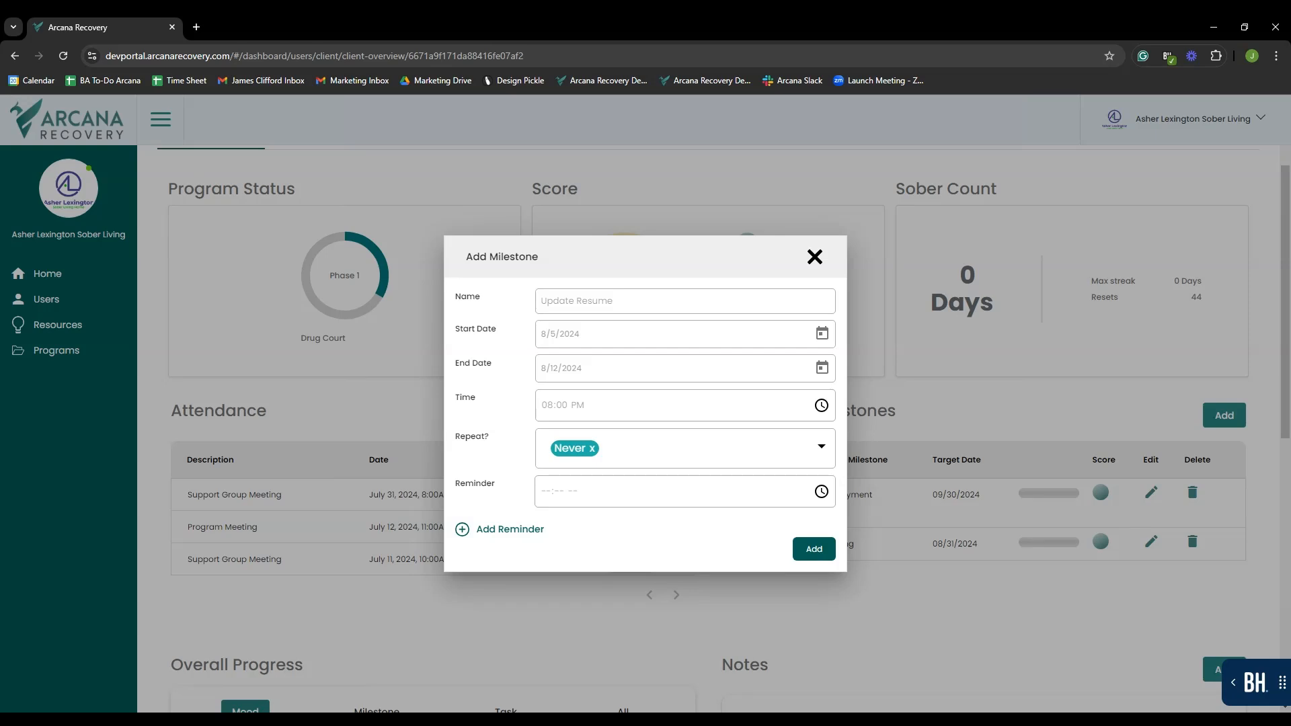
click(649, 457)
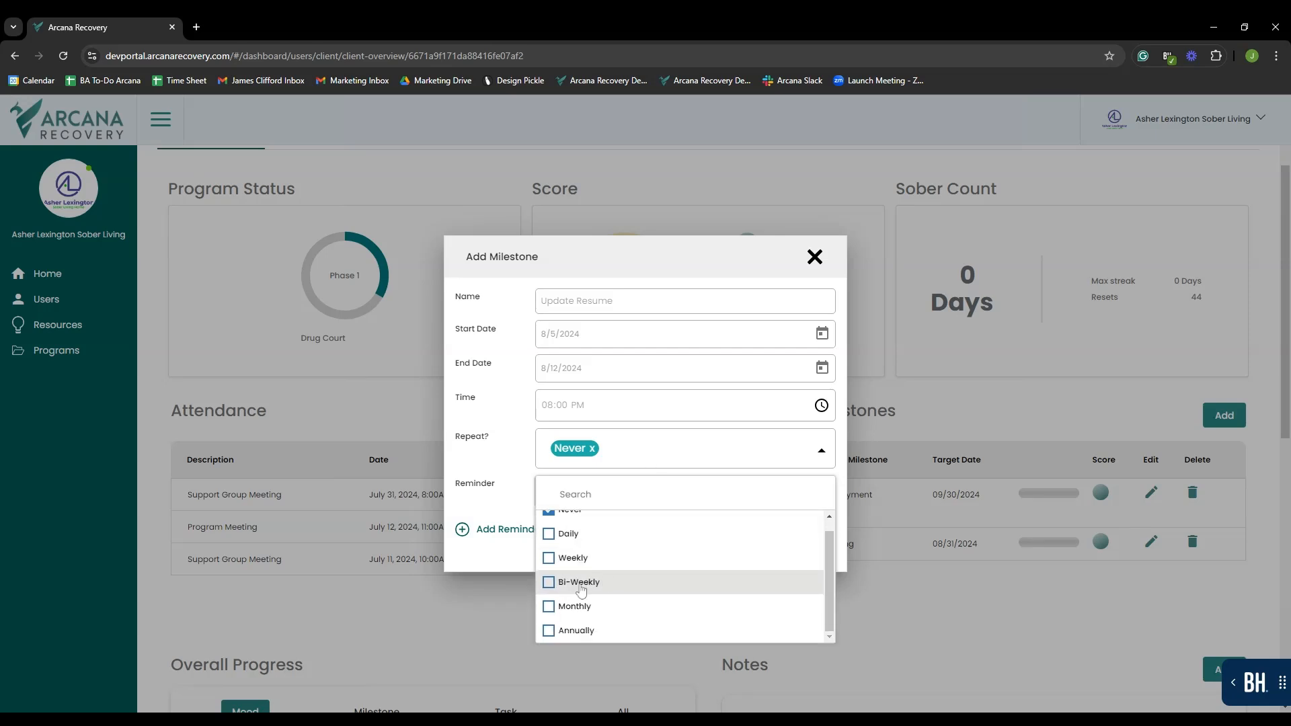
scroll(611, 603, down, 1)
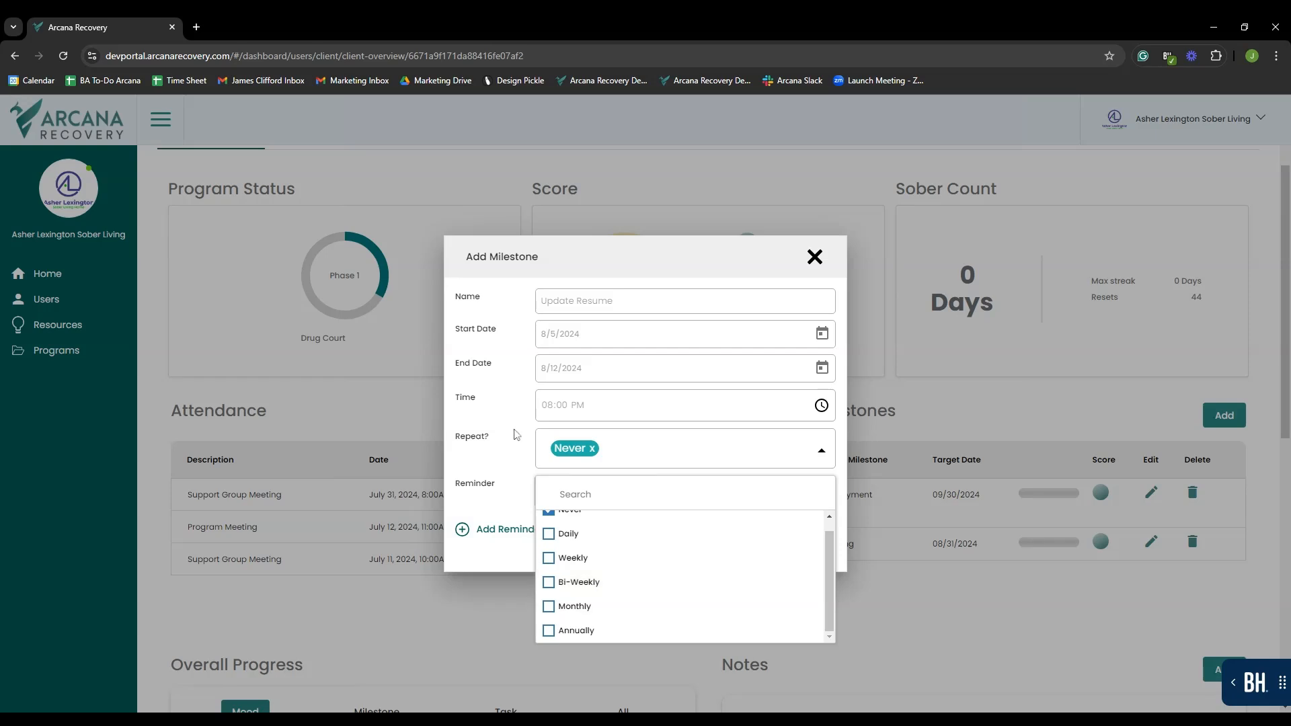
click(516, 434)
click(699, 498)
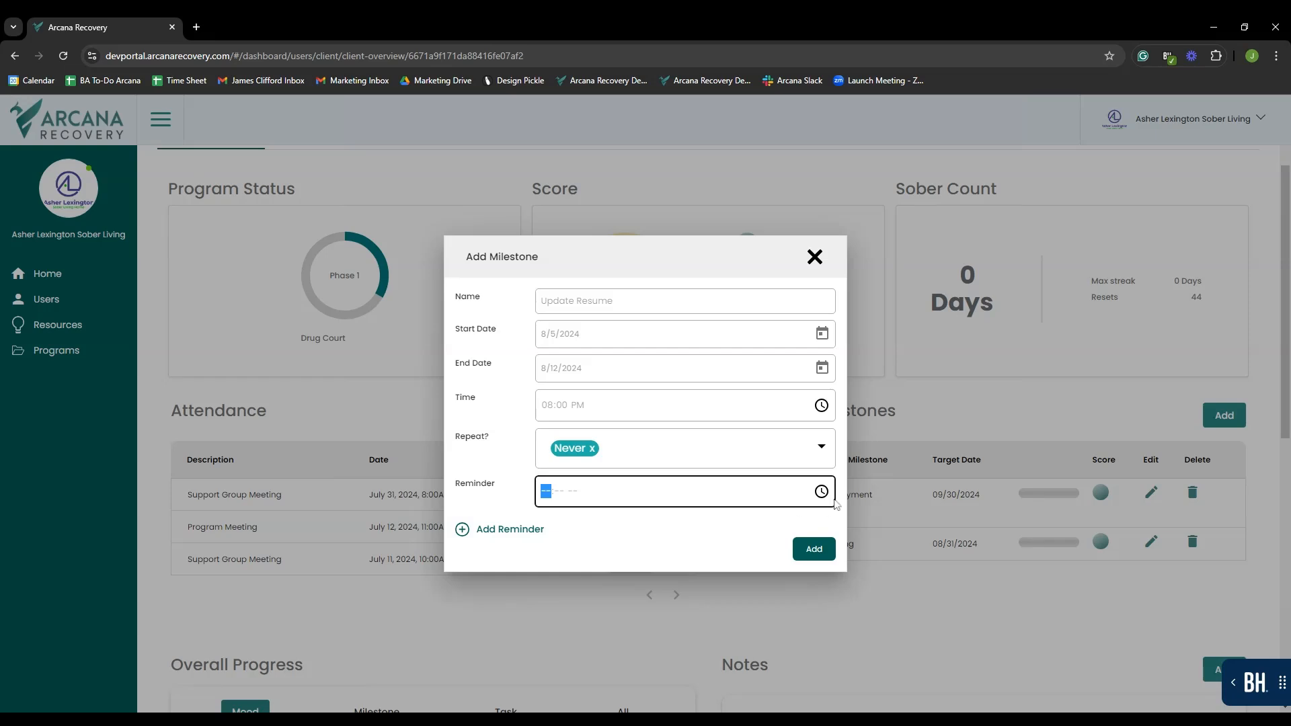
click(650, 562)
click(697, 536)
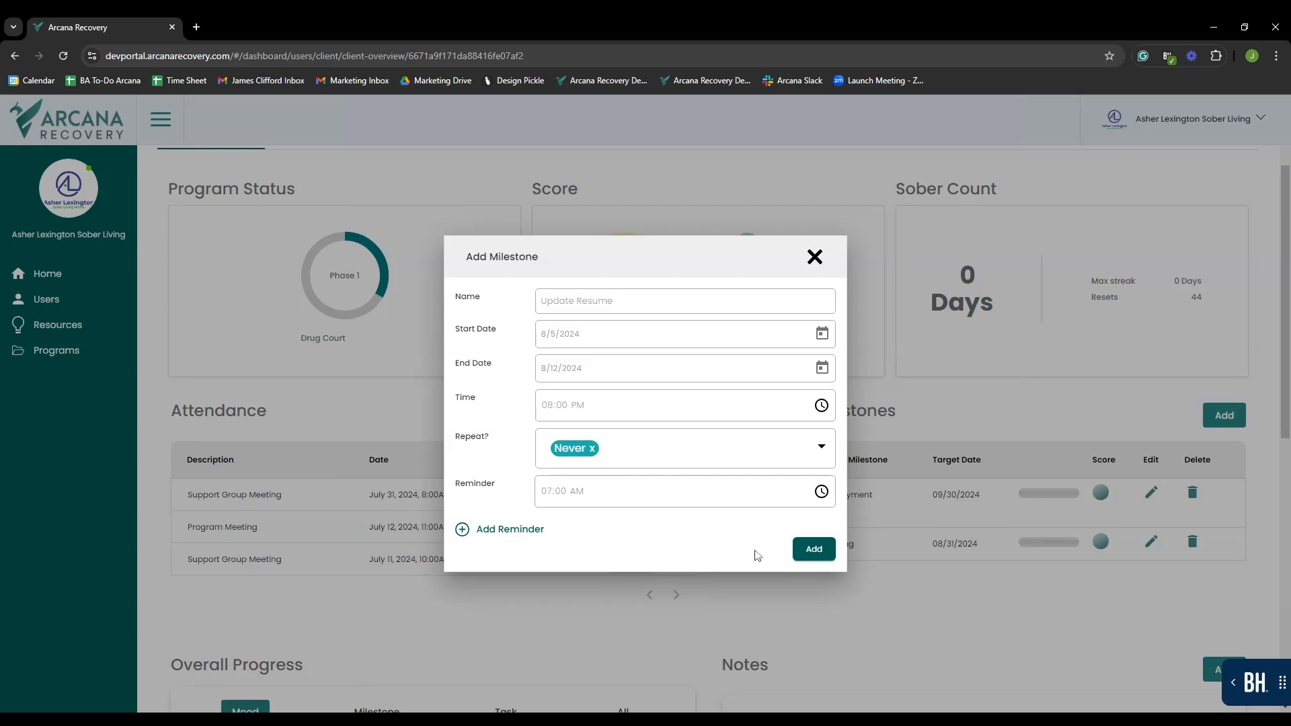
click(815, 551)
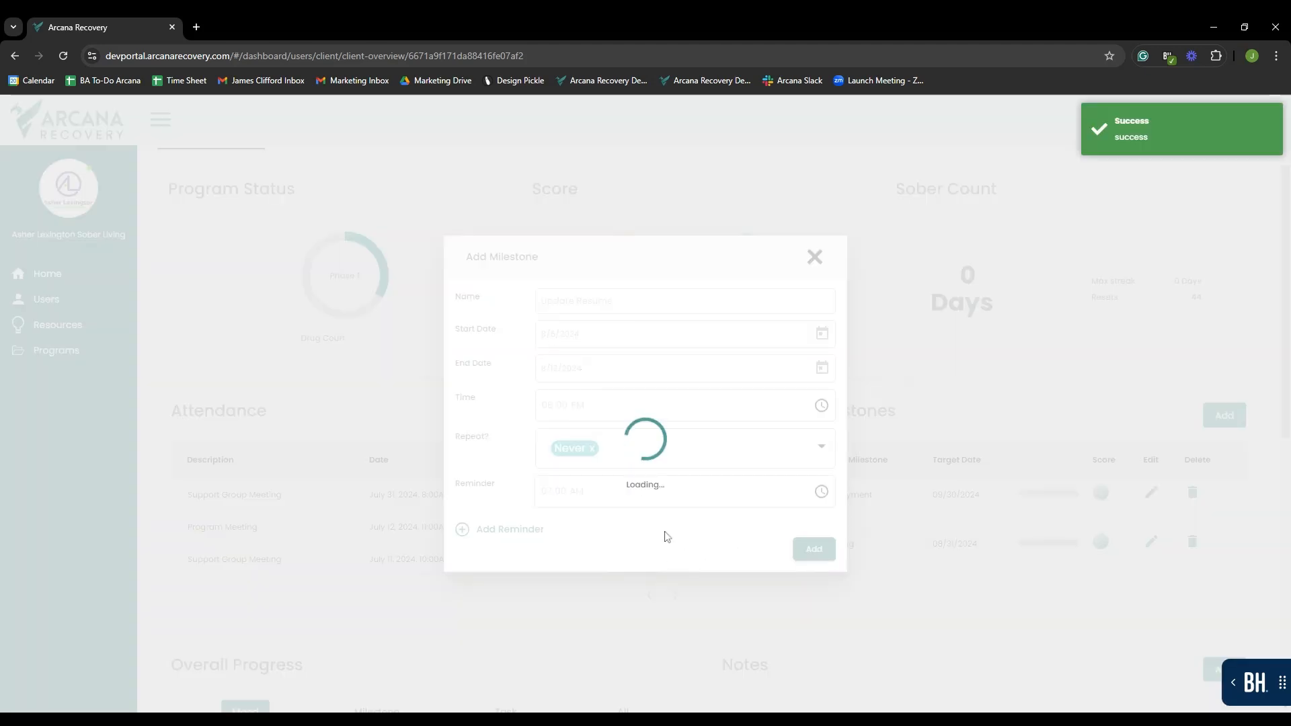
- Delete the Update Resume milestone from the Employment goal, confirming with Yes
click(765, 496)
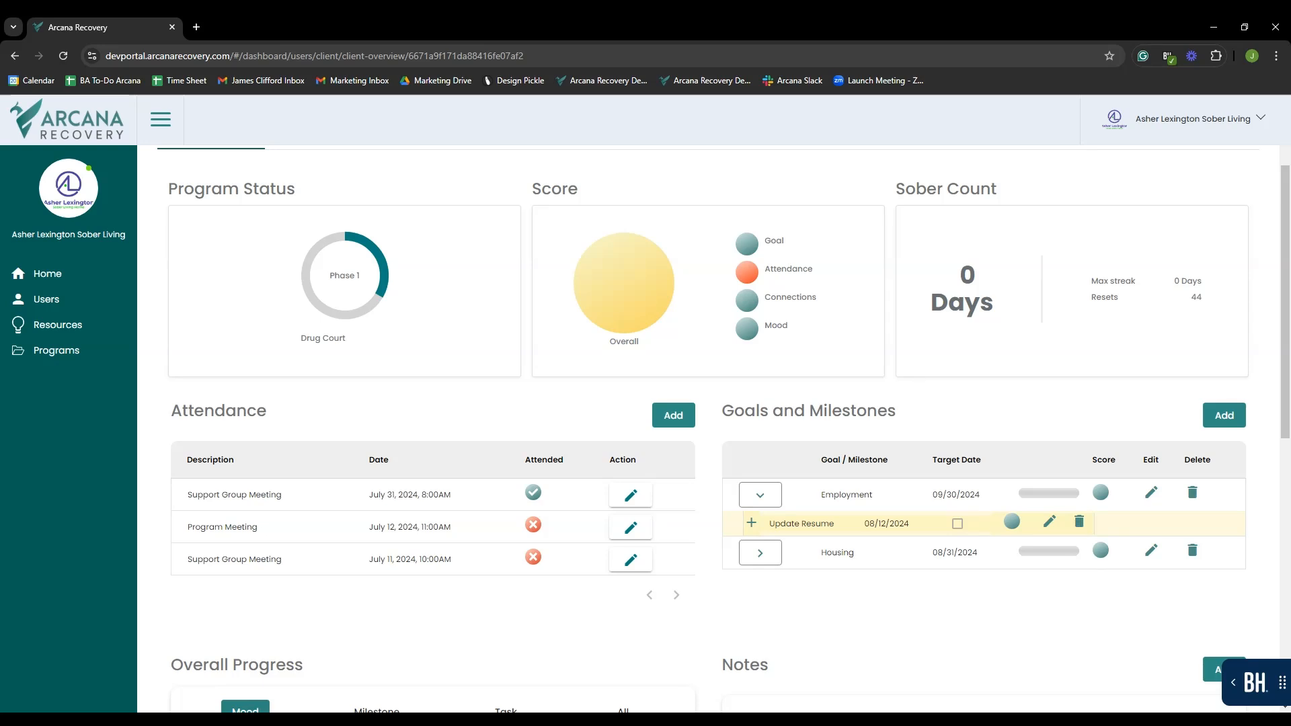
click(1078, 522)
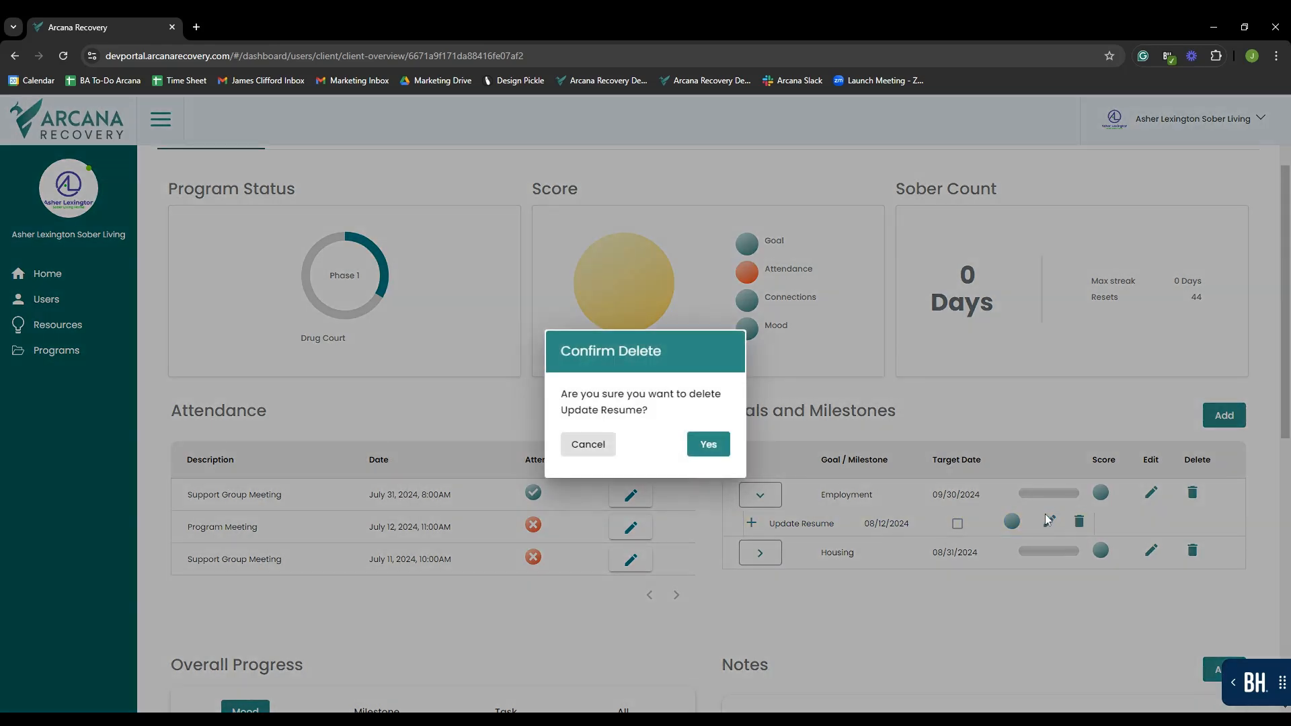
click(708, 446)
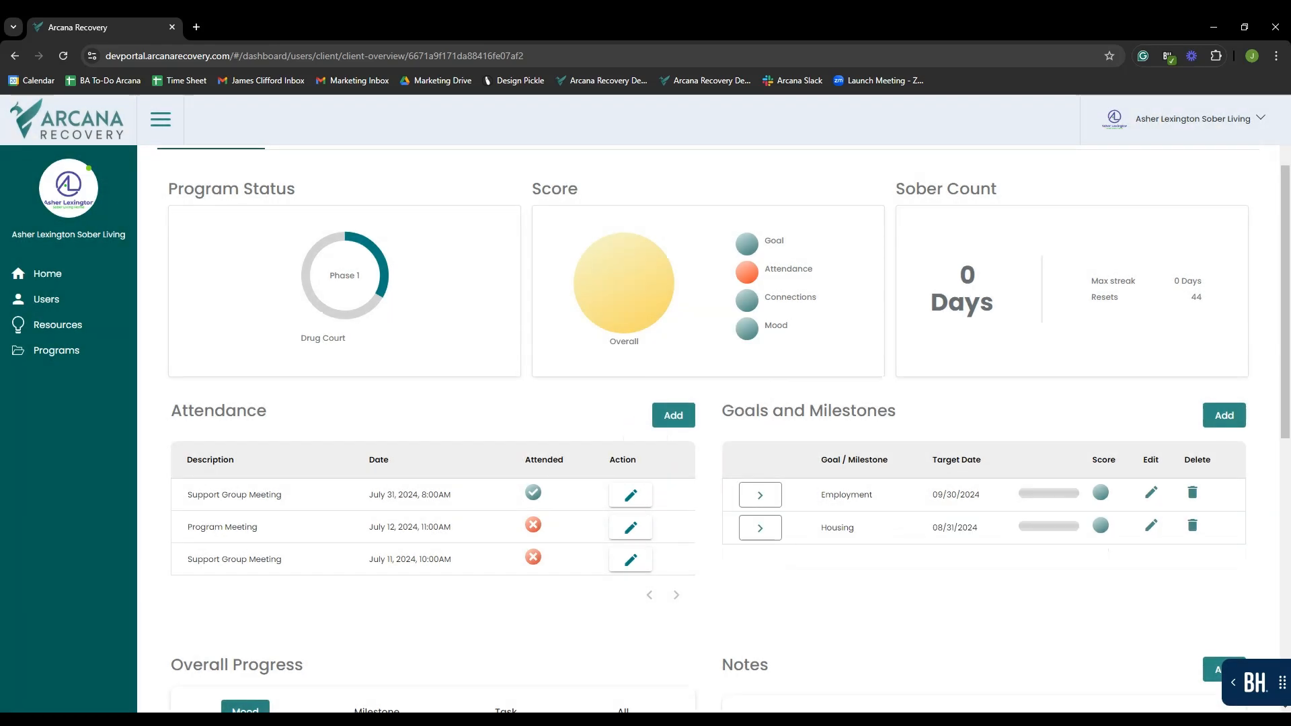
click(769, 496)
click(768, 496)
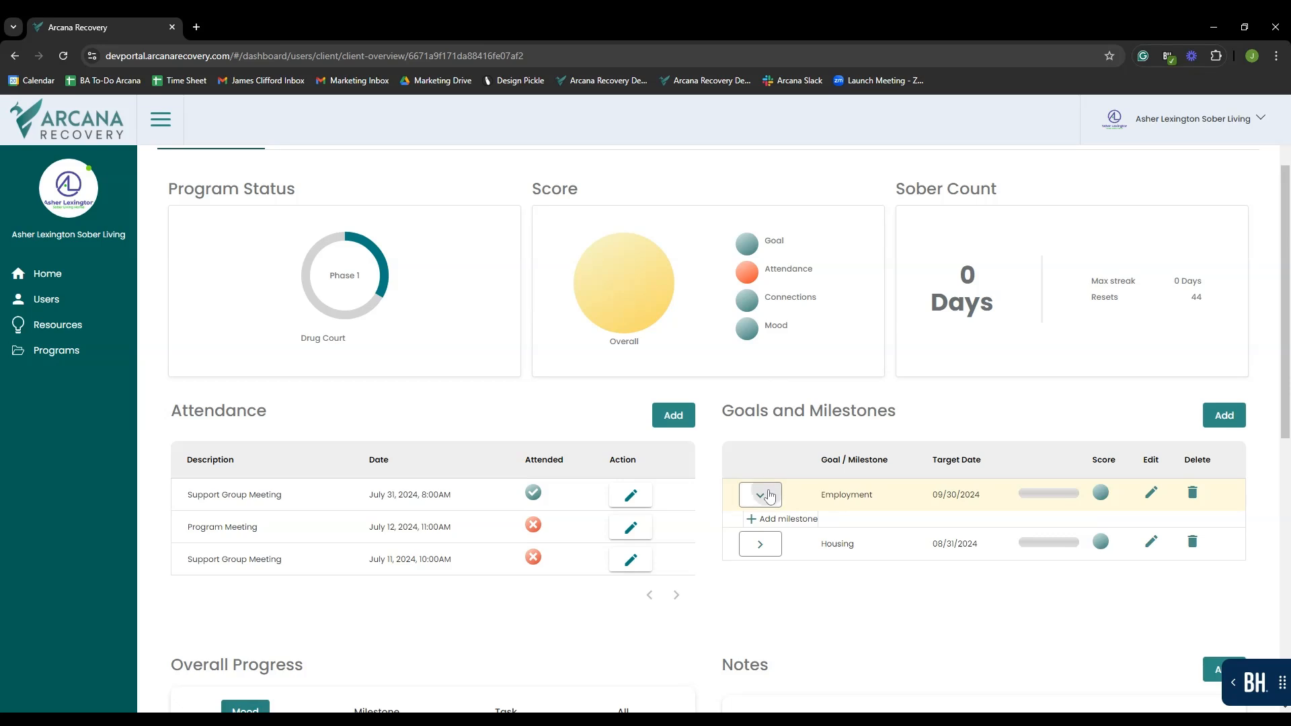
scroll(751, 193, down, 6)
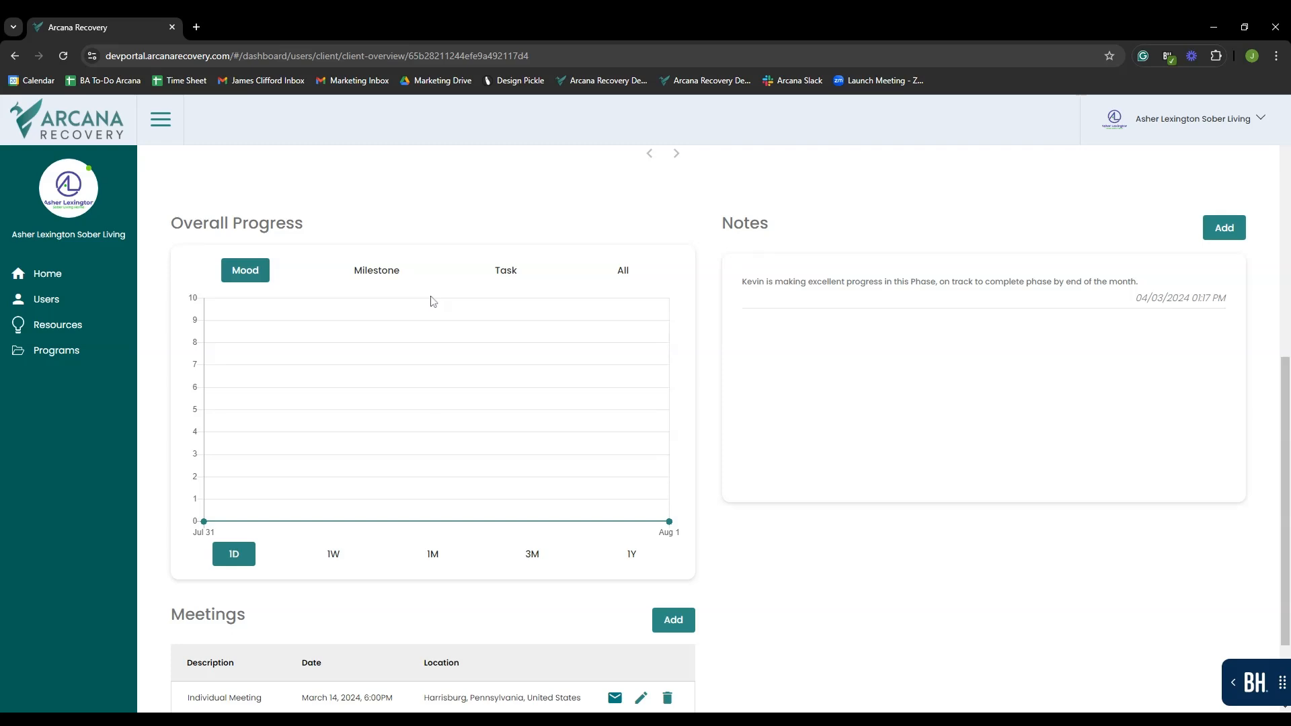
click(383, 278)
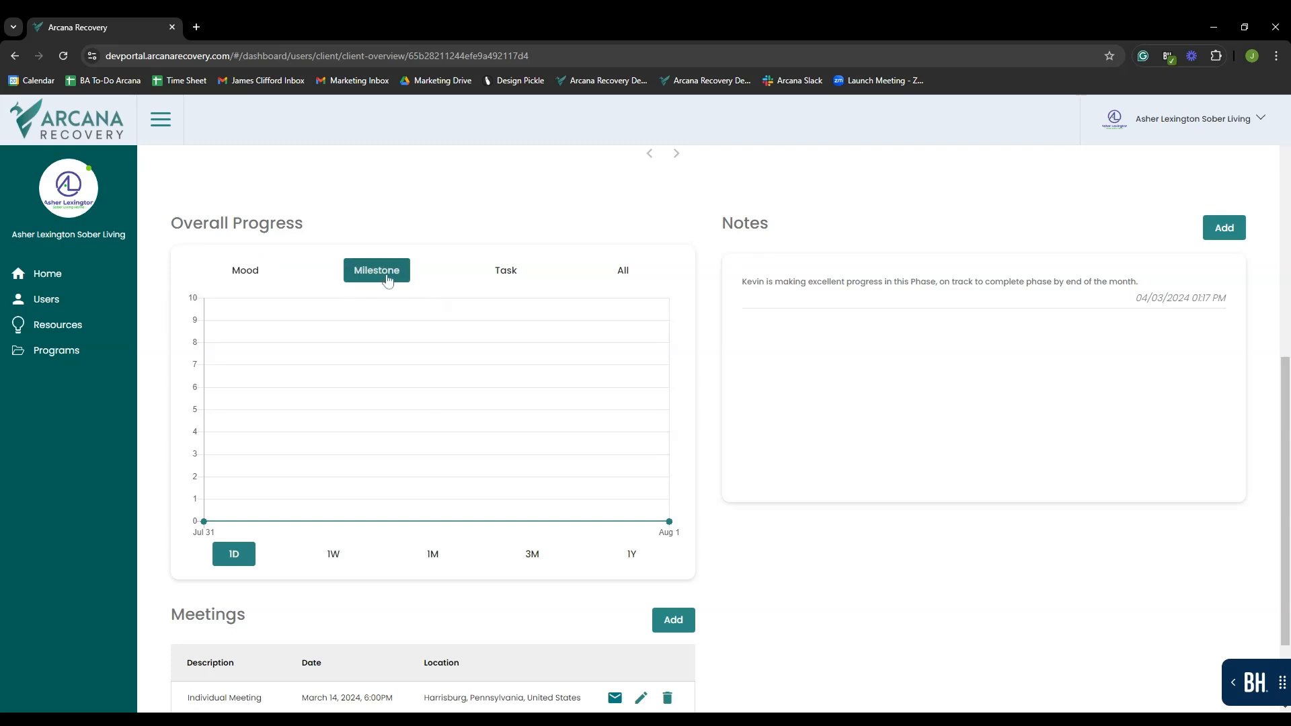
click(496, 278)
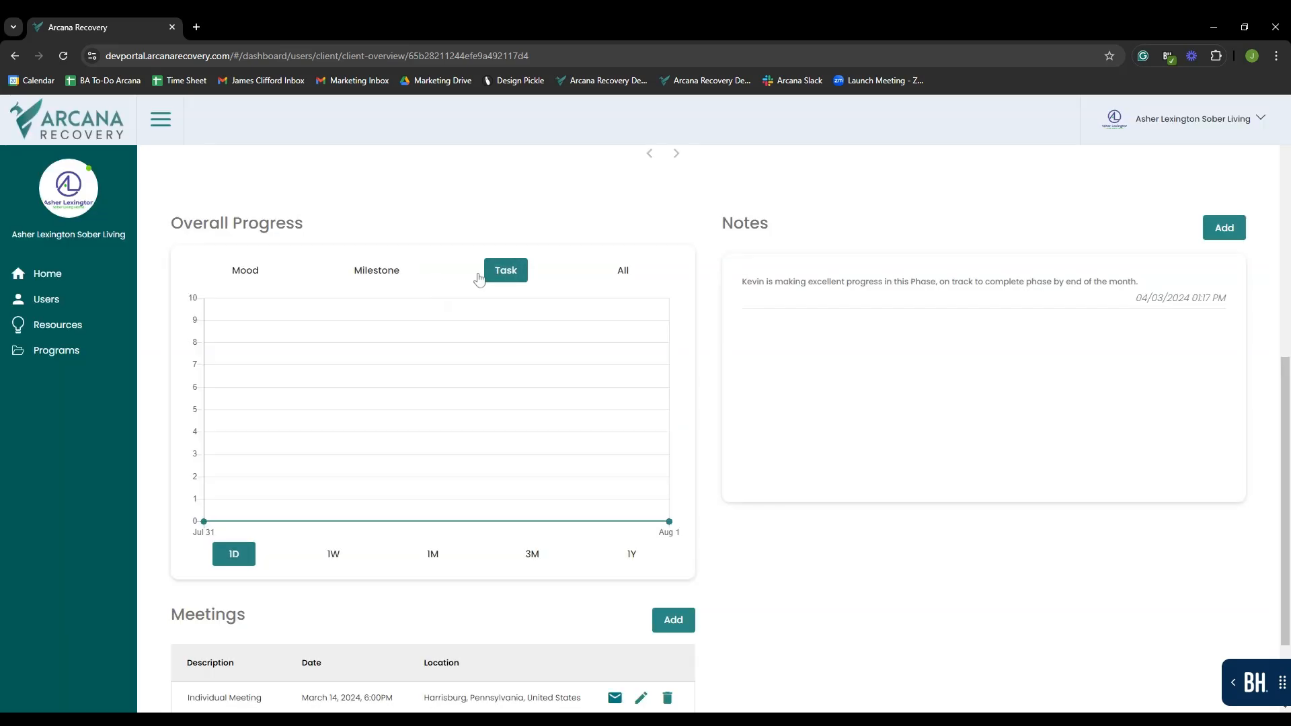
click(616, 273)
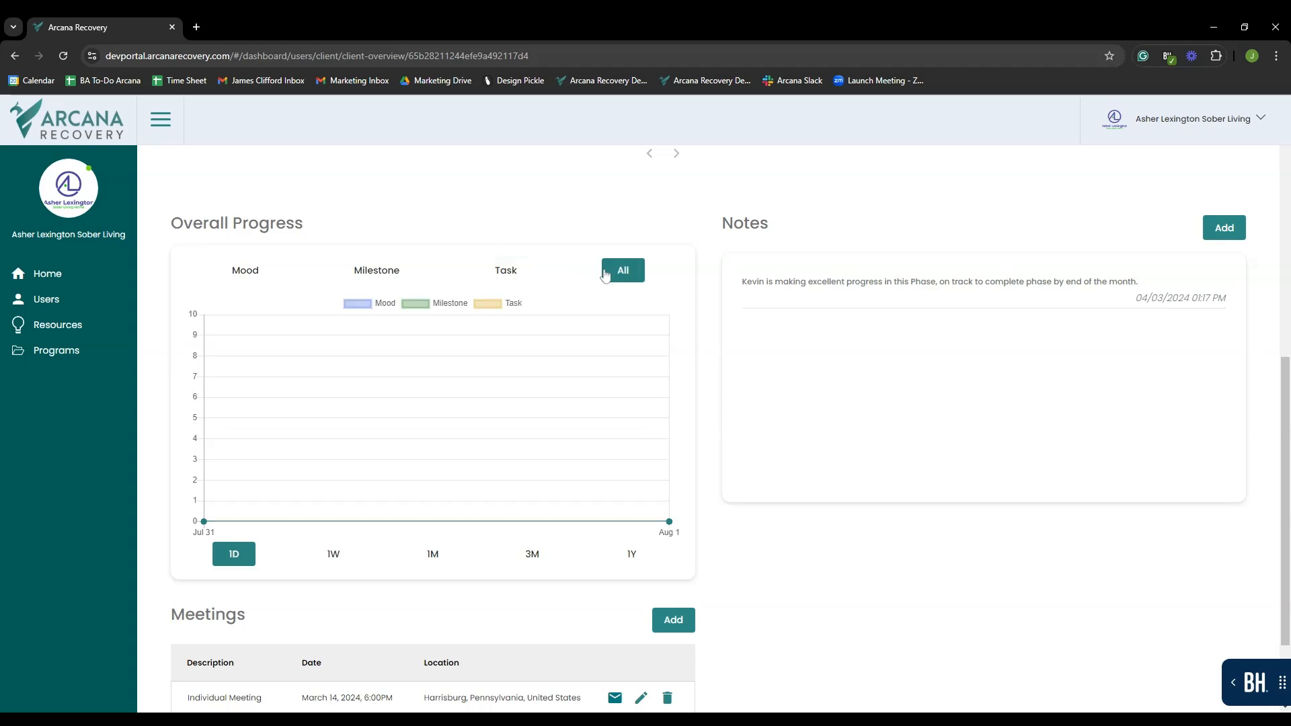
click(314, 562)
click(428, 564)
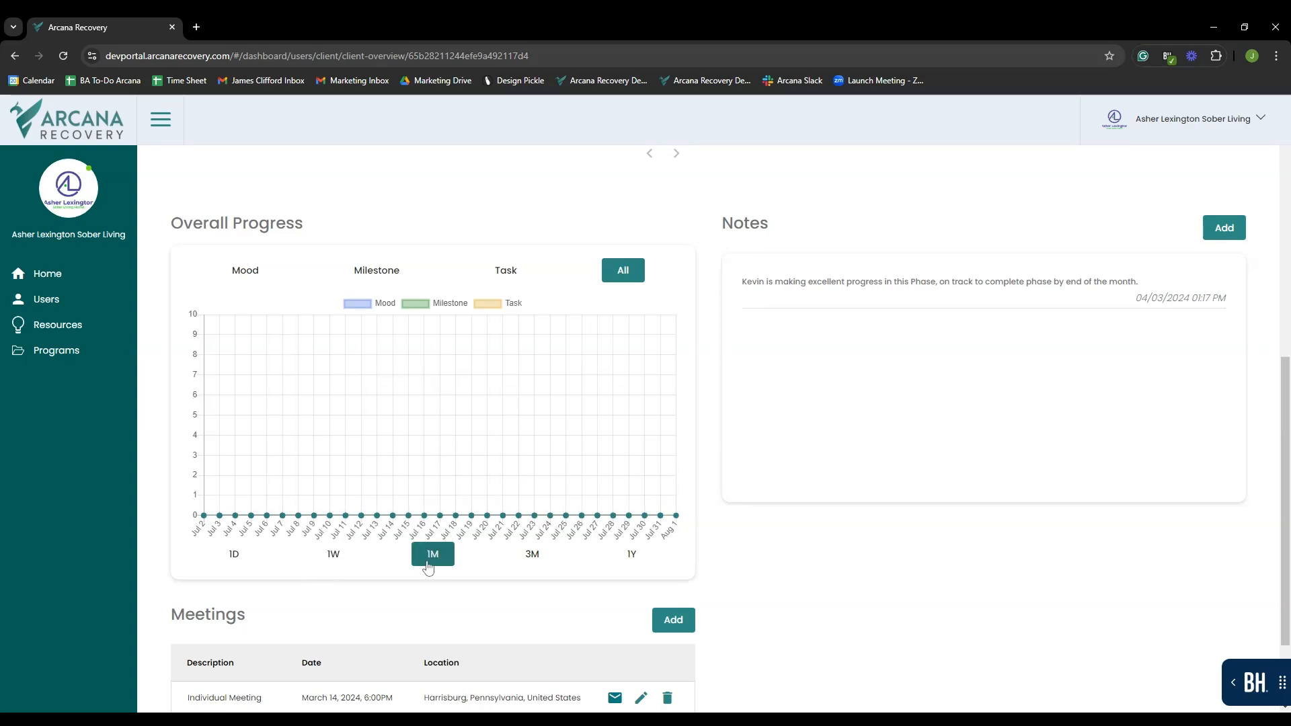
click(533, 563)
click(638, 563)
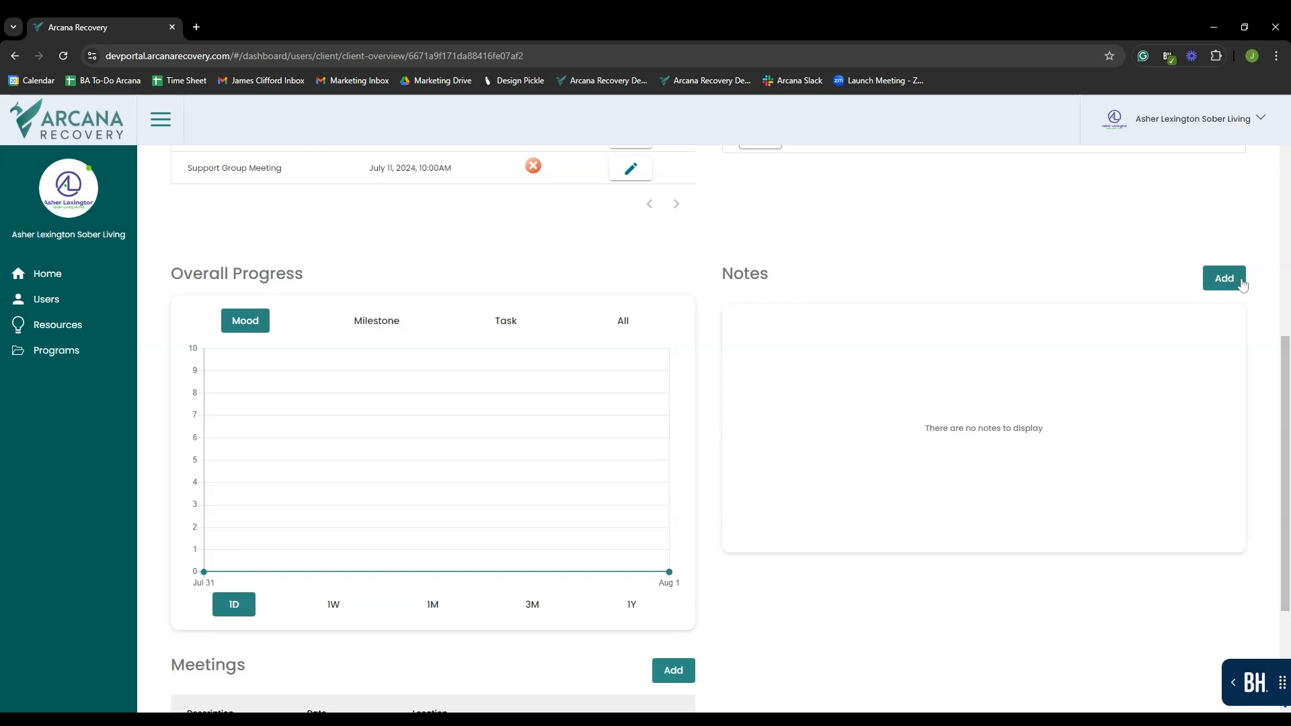
- Save a note, linked to a meeting, that the client missed two of three meetings due to external circumstances
click(1220, 286)
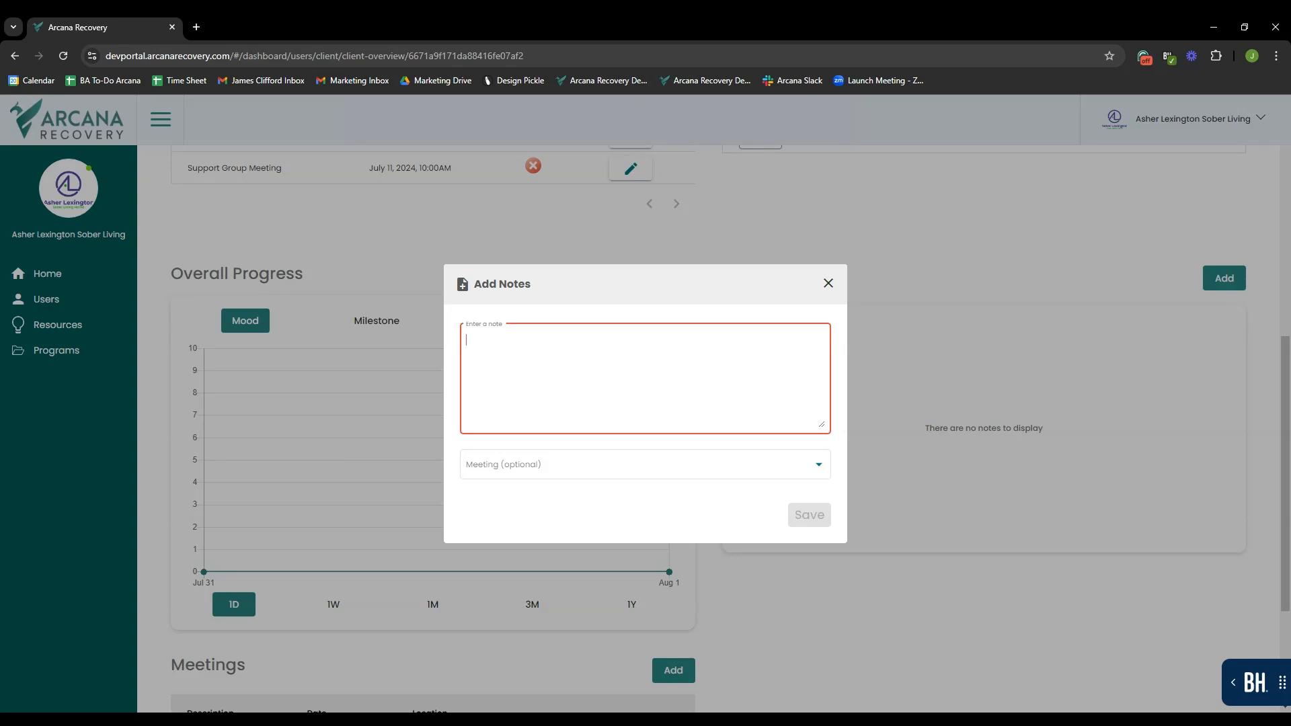
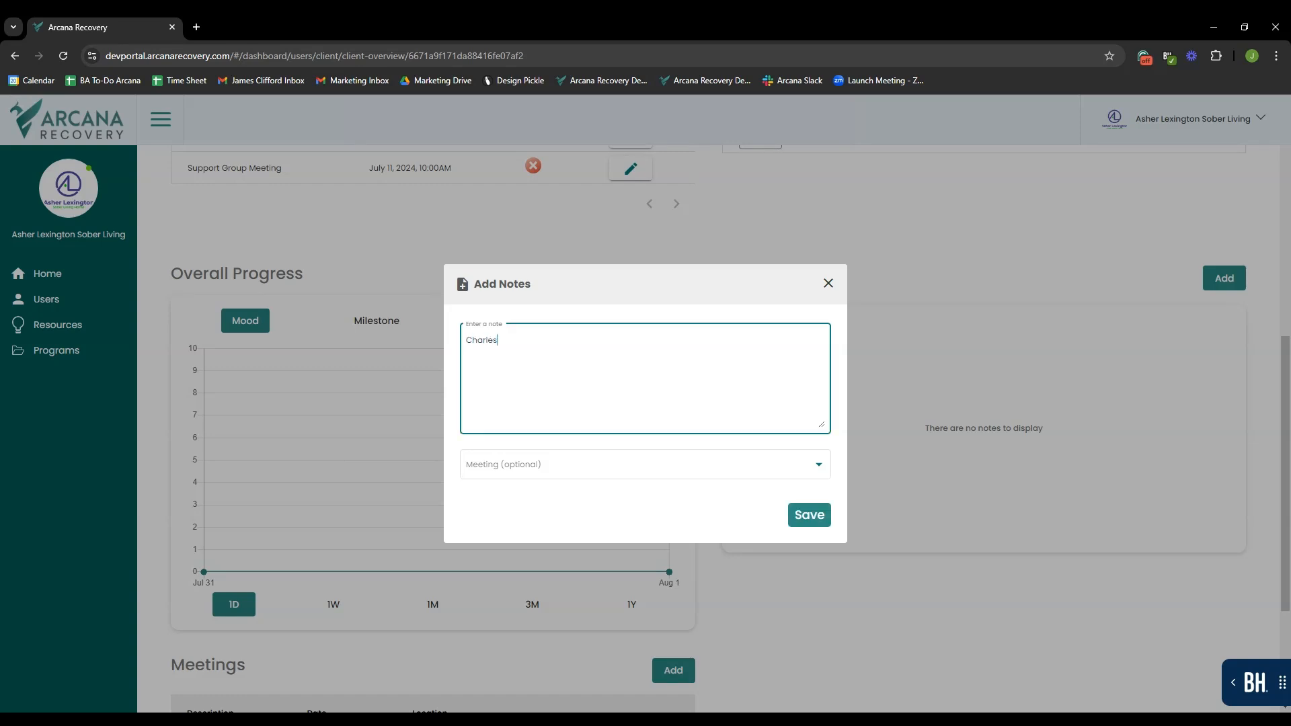
text( failed to attende)
key(BackSpace)
text(two out of three meetings this mo)
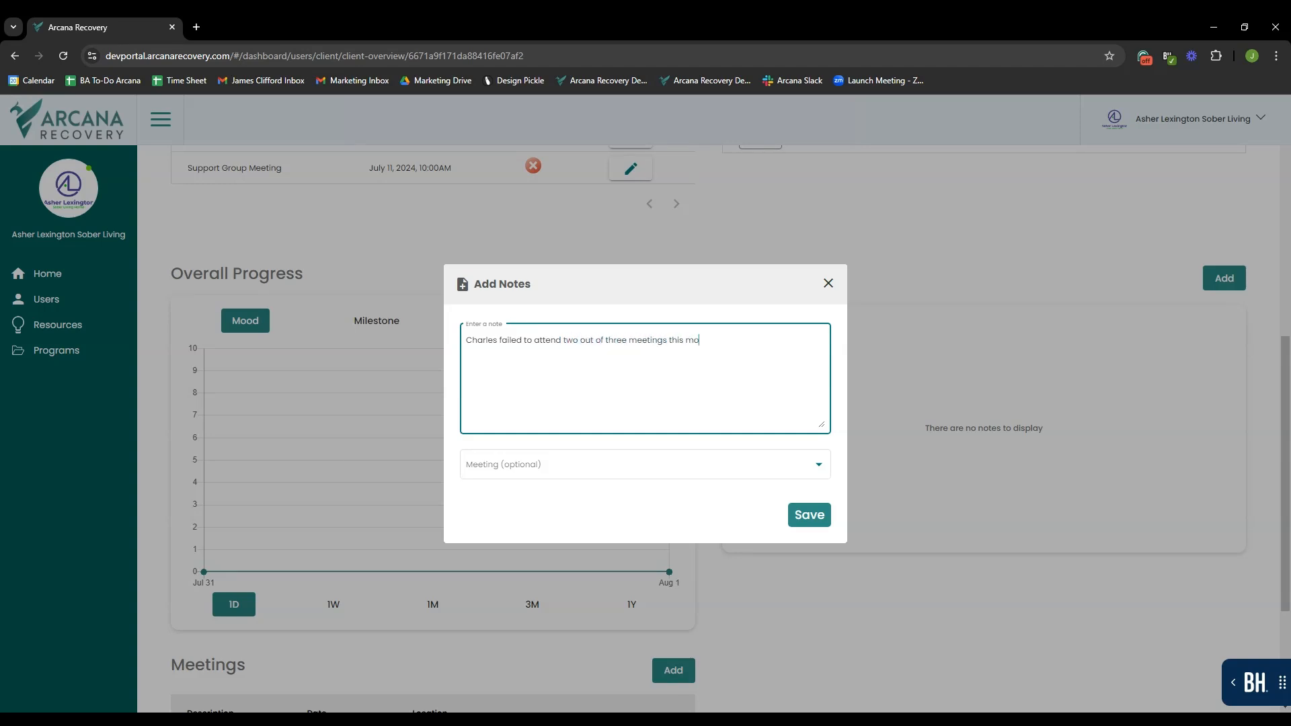
text(nth, however, he ha)
text(d external s)
text(er)
key(BackSpace)
key(BackSpace)
text(ircumstances )
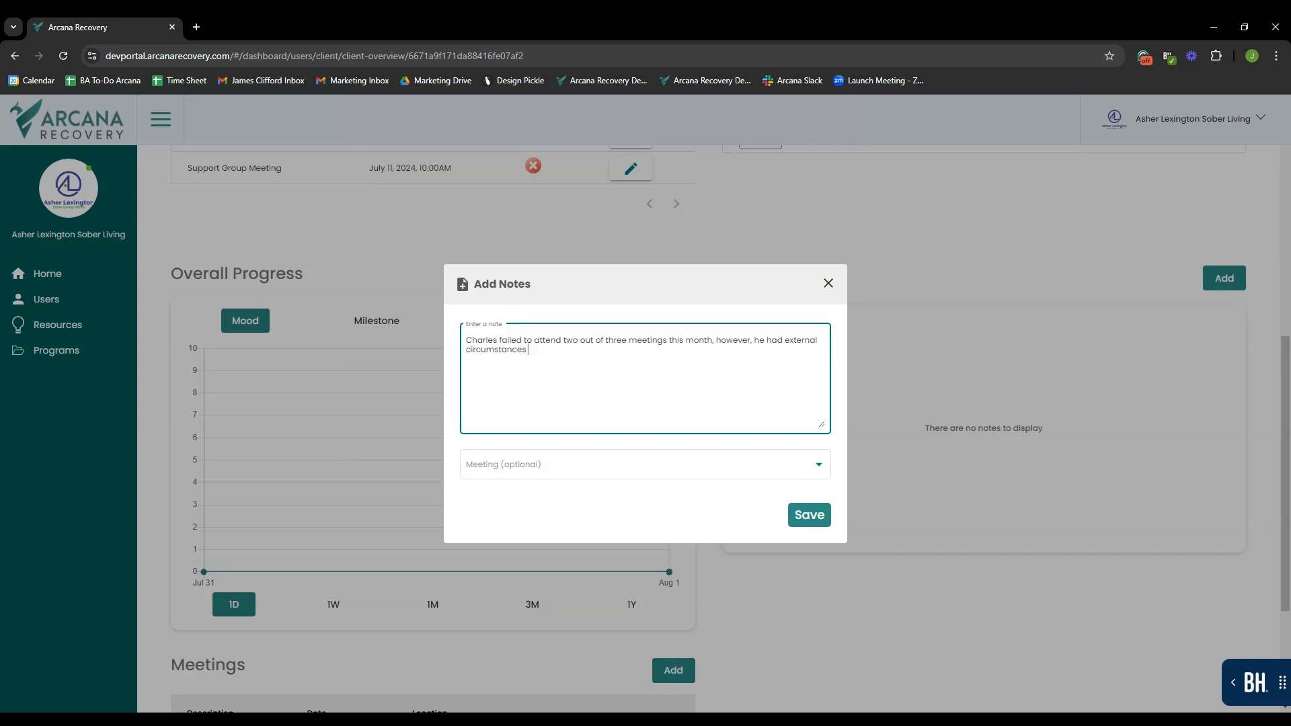
text(that were preventing his attendance.)
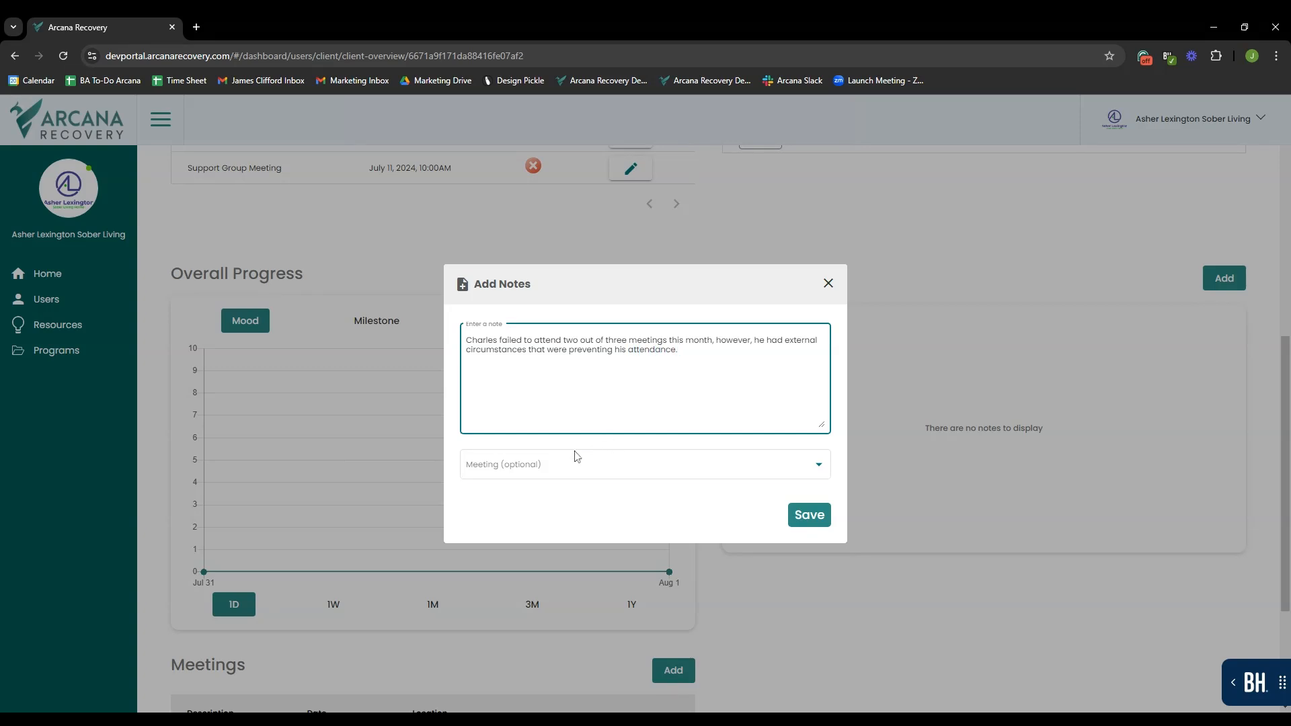
click(574, 459)
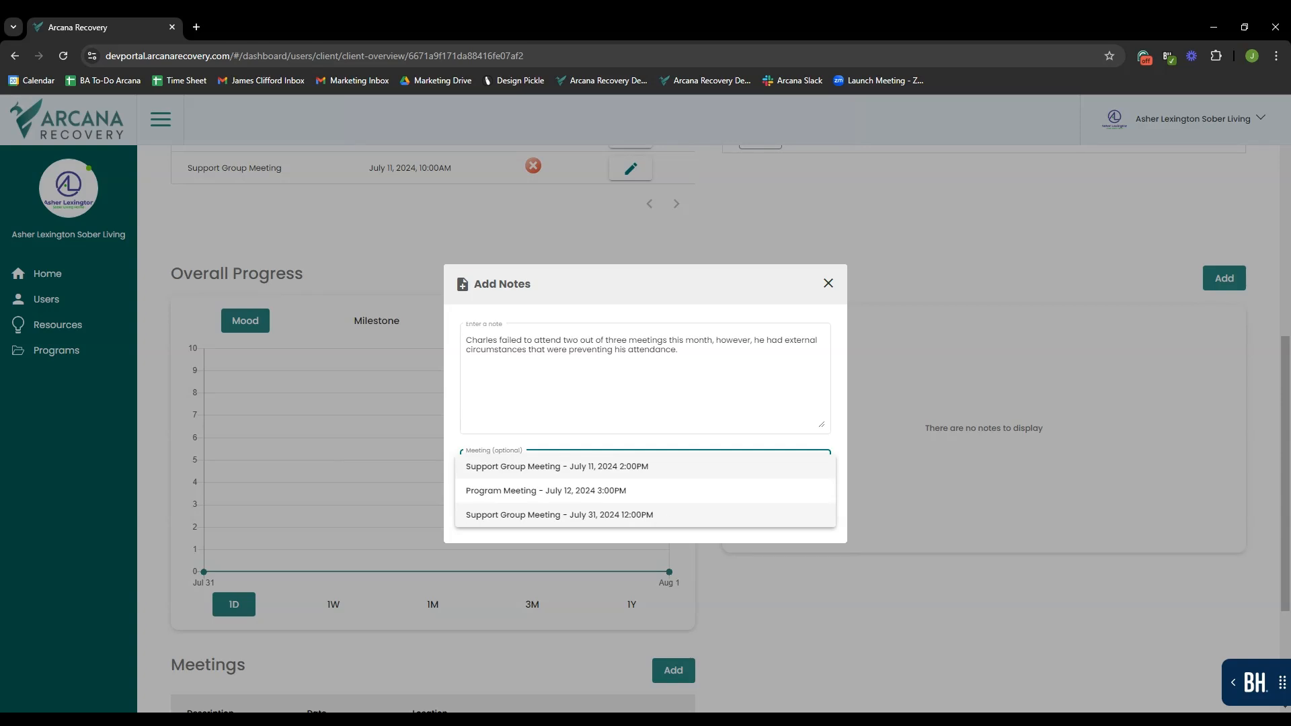
click(655, 515)
click(816, 515)
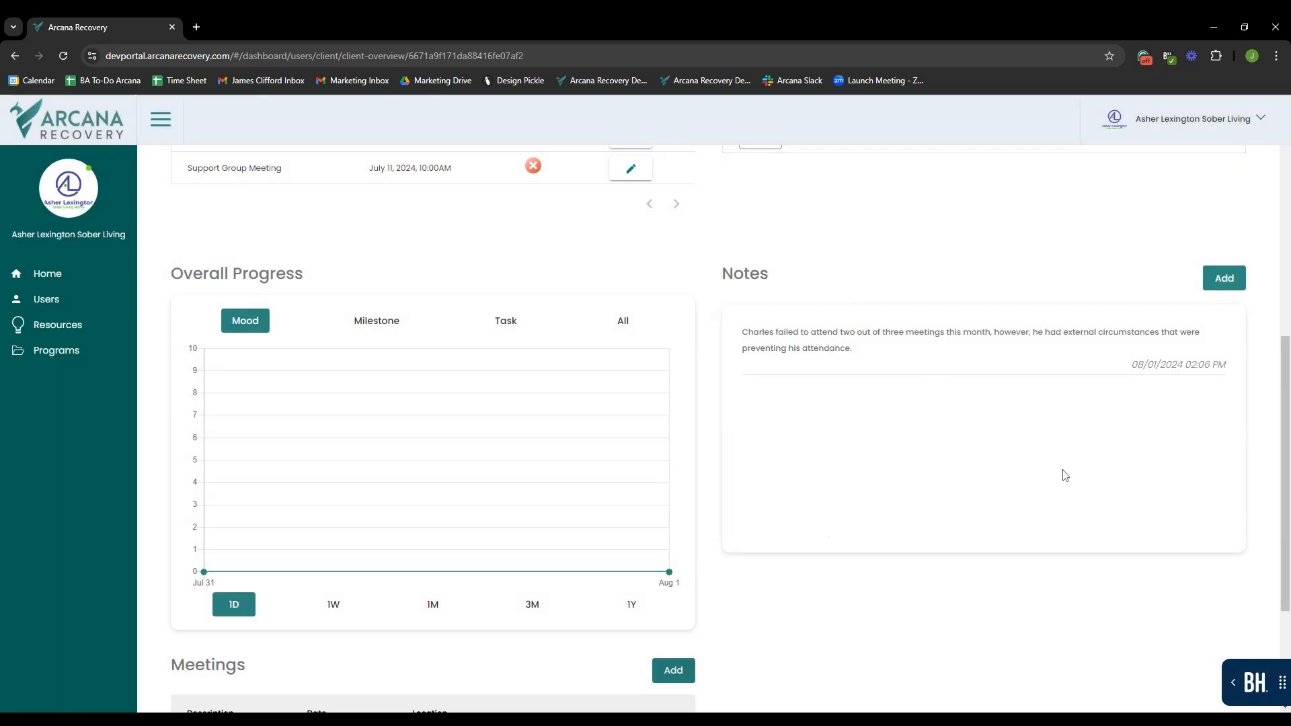
- Scroll down to the Meetings section and open the Add Meeting form
scroll(944, 516, down, 1)
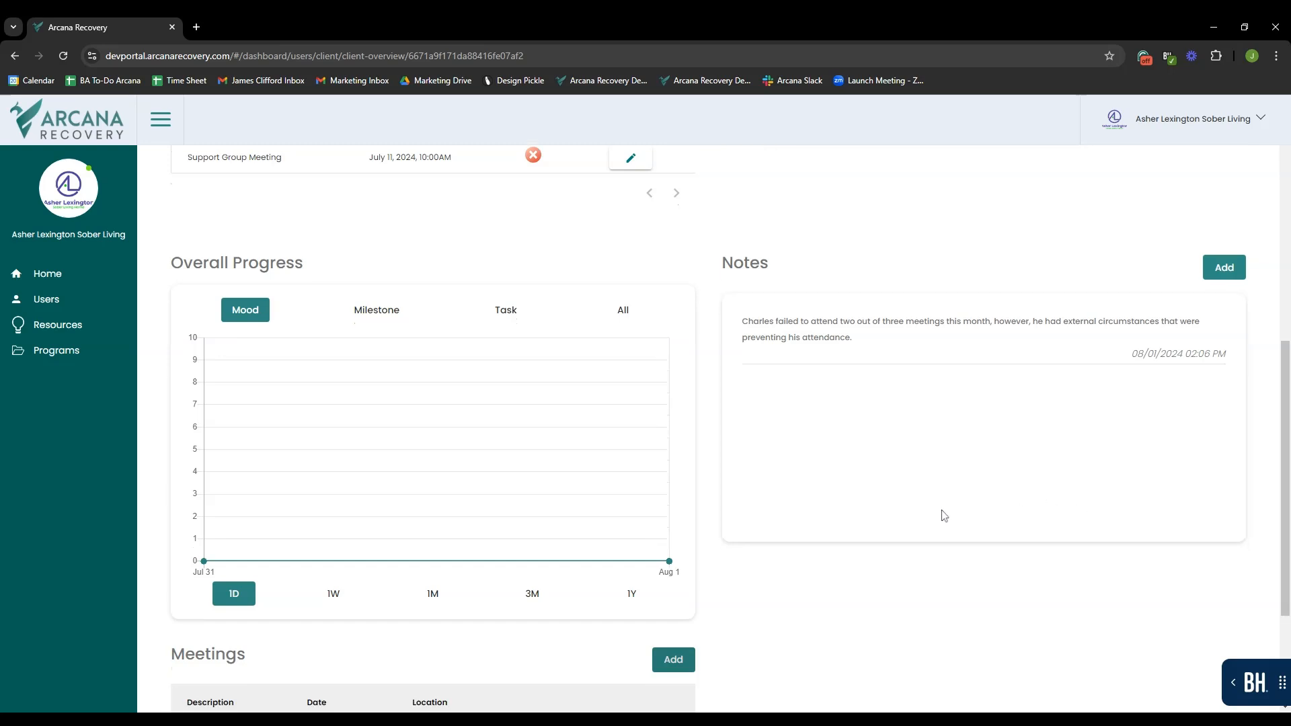
scroll(944, 515, down, 3)
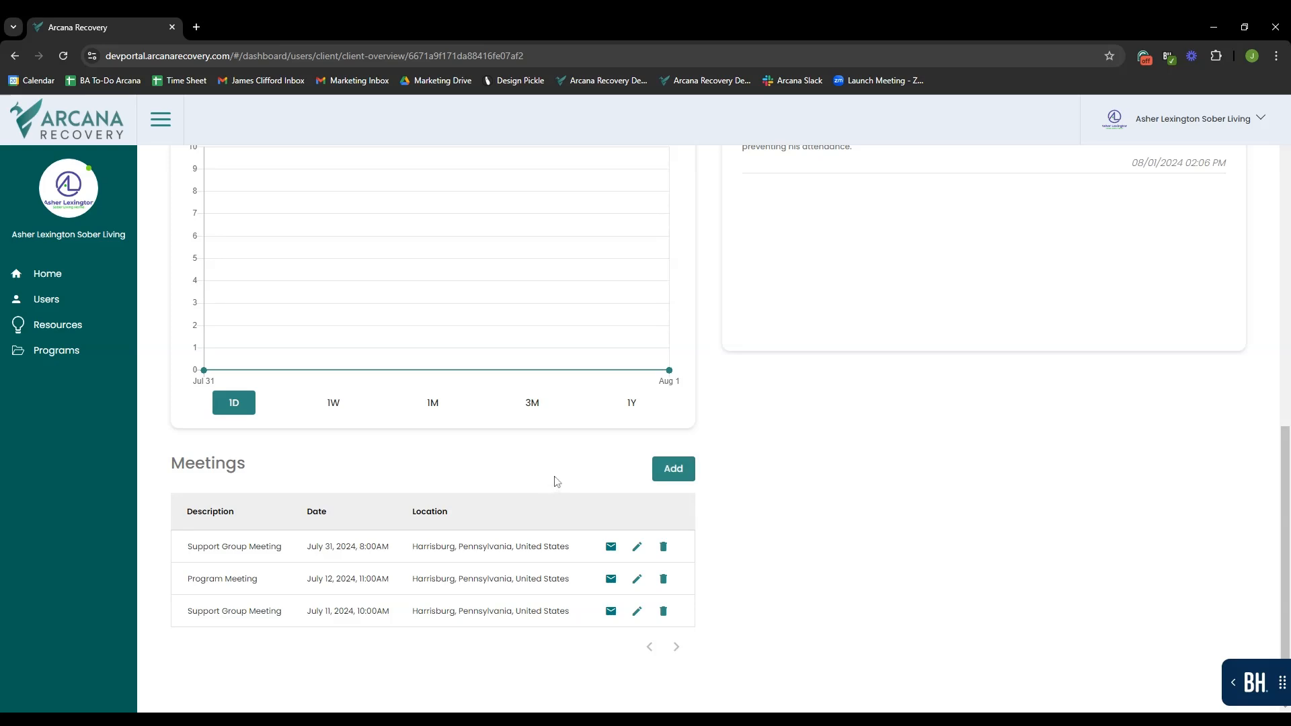
click(677, 467)
- Make it a Drug Court Program Meeting located at Harrisburg International Airport
click(561, 285)
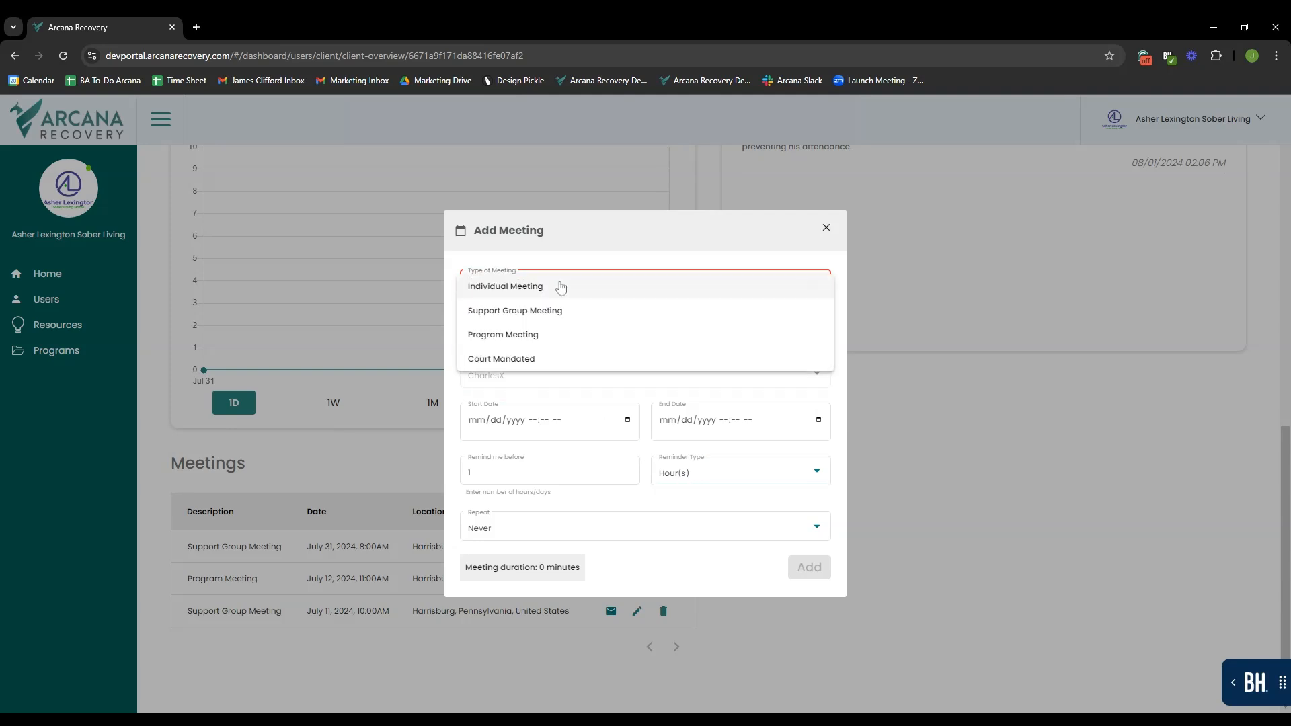
click(585, 343)
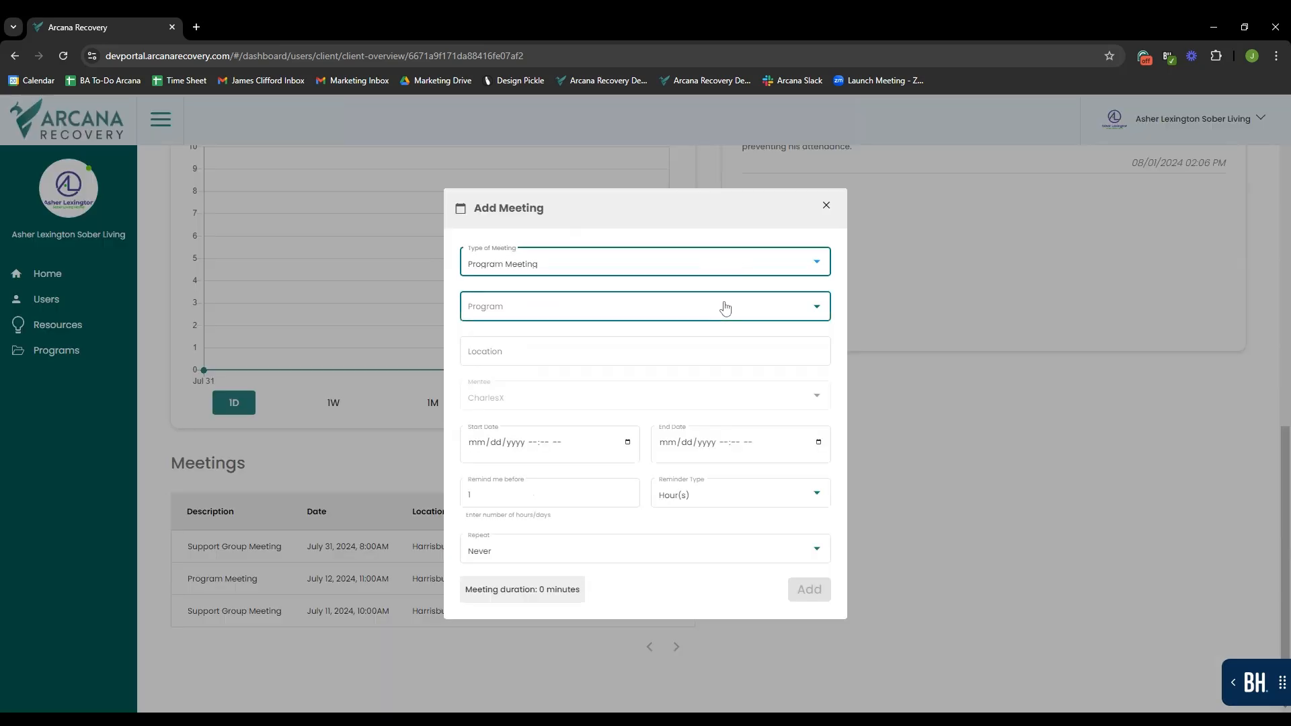
click(723, 305)
click(478, 333)
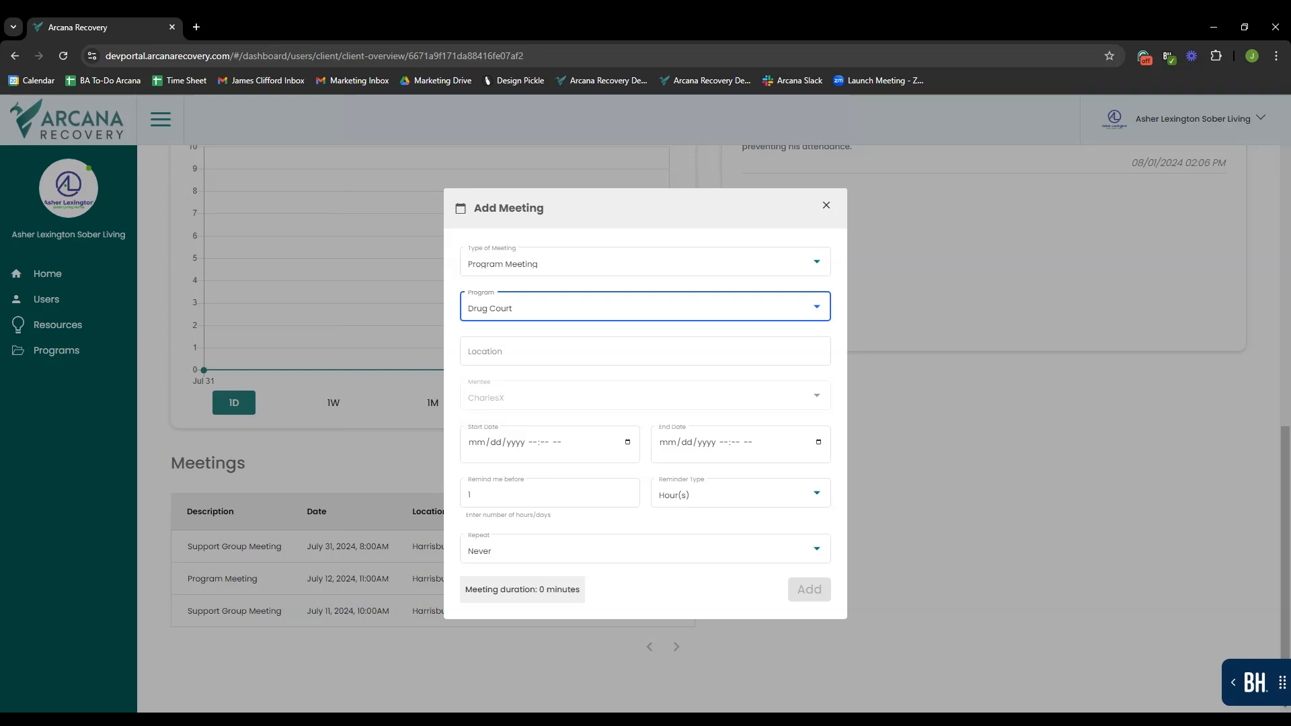
click(582, 350)
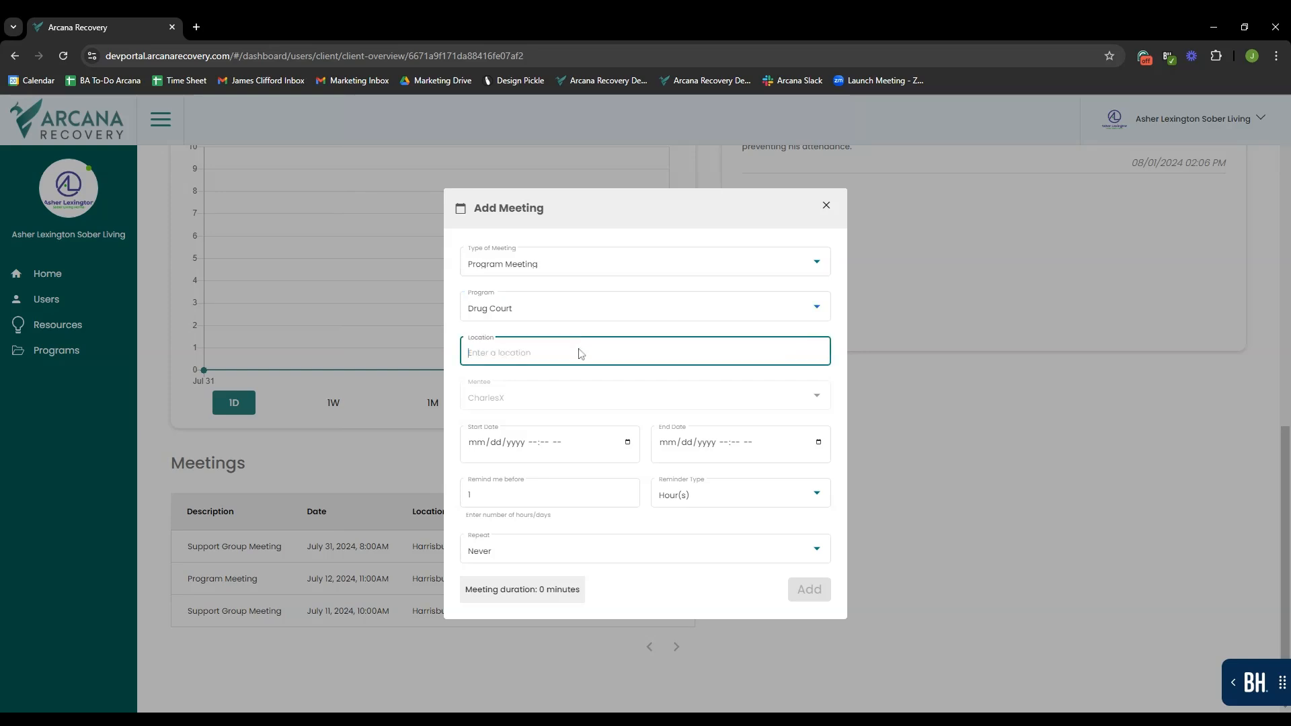
text(Harrisburg)
click(566, 383)
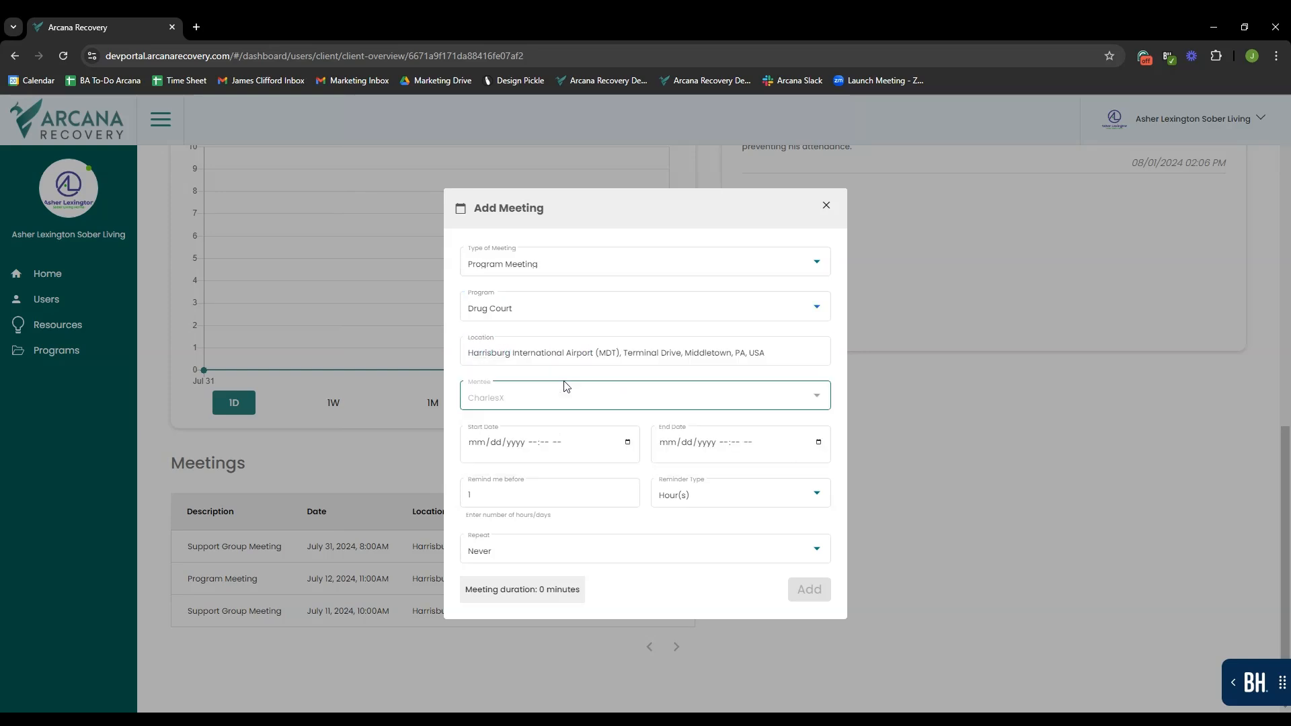
- Schedule the meeting for 08/02/2024 from 10:00 AM to 11:30 AM
click(630, 446)
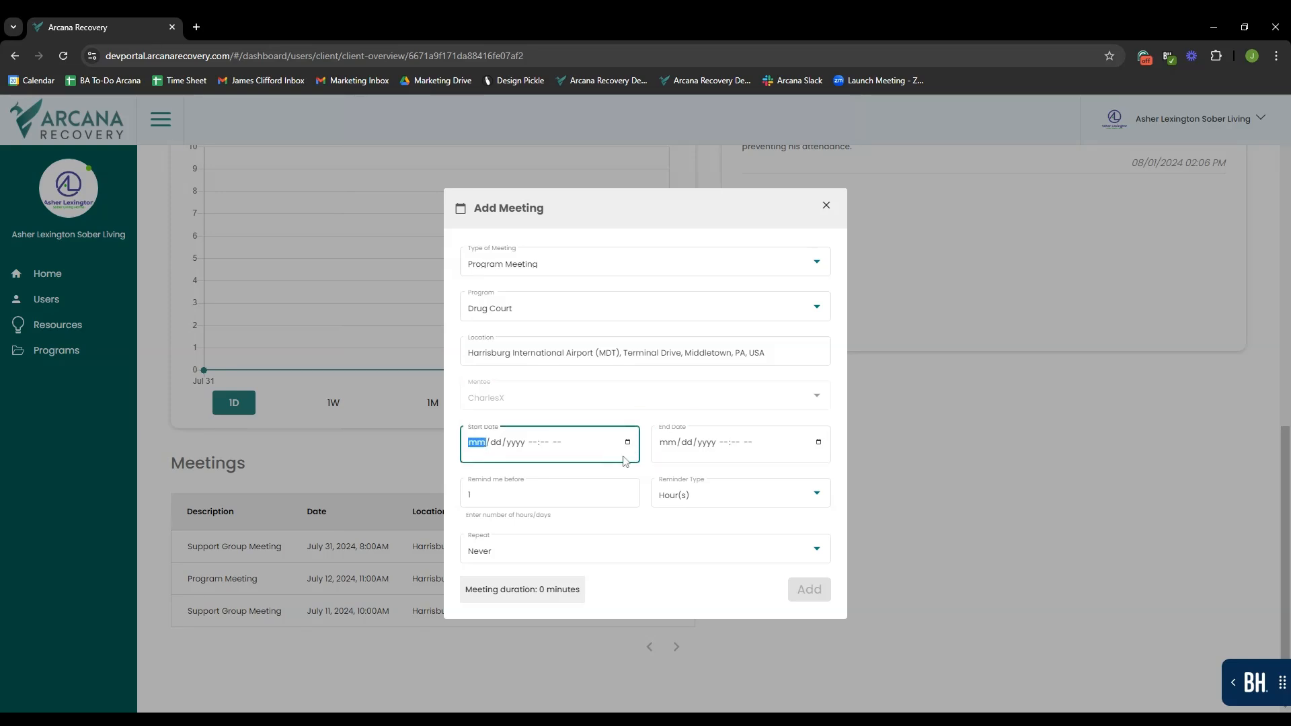
click(626, 461)
click(625, 462)
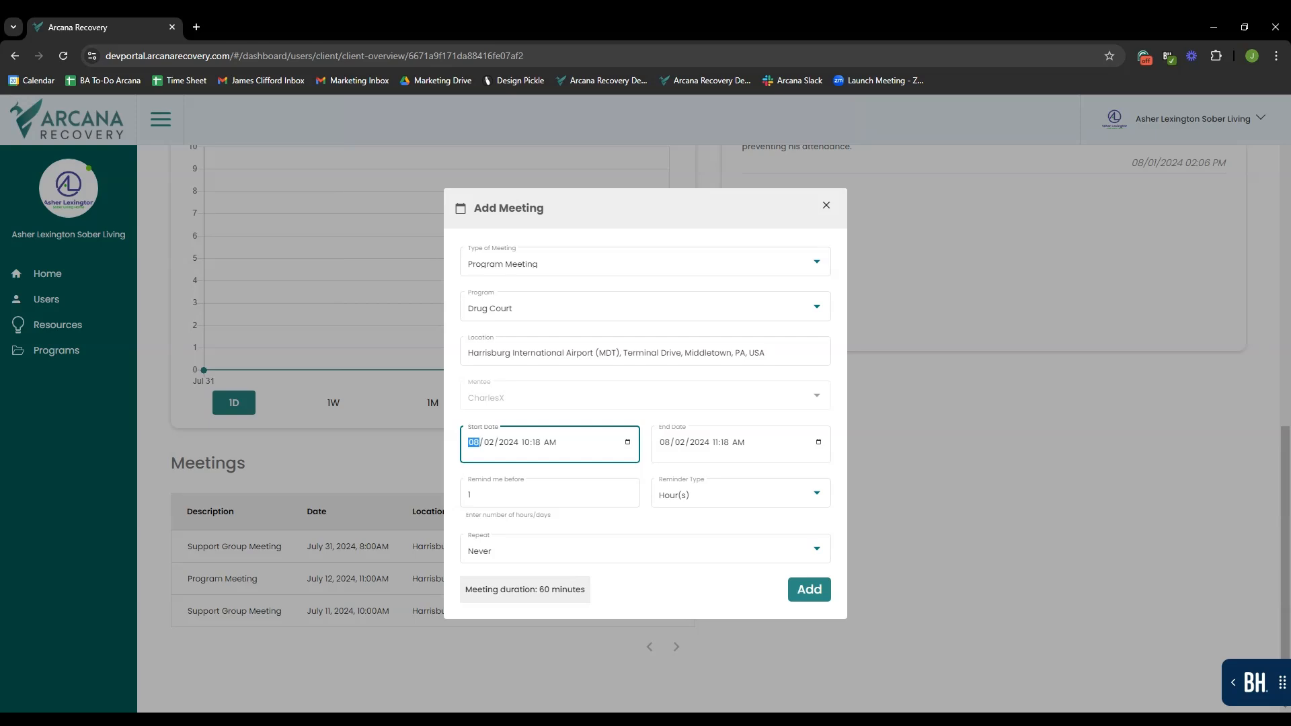
click(686, 487)
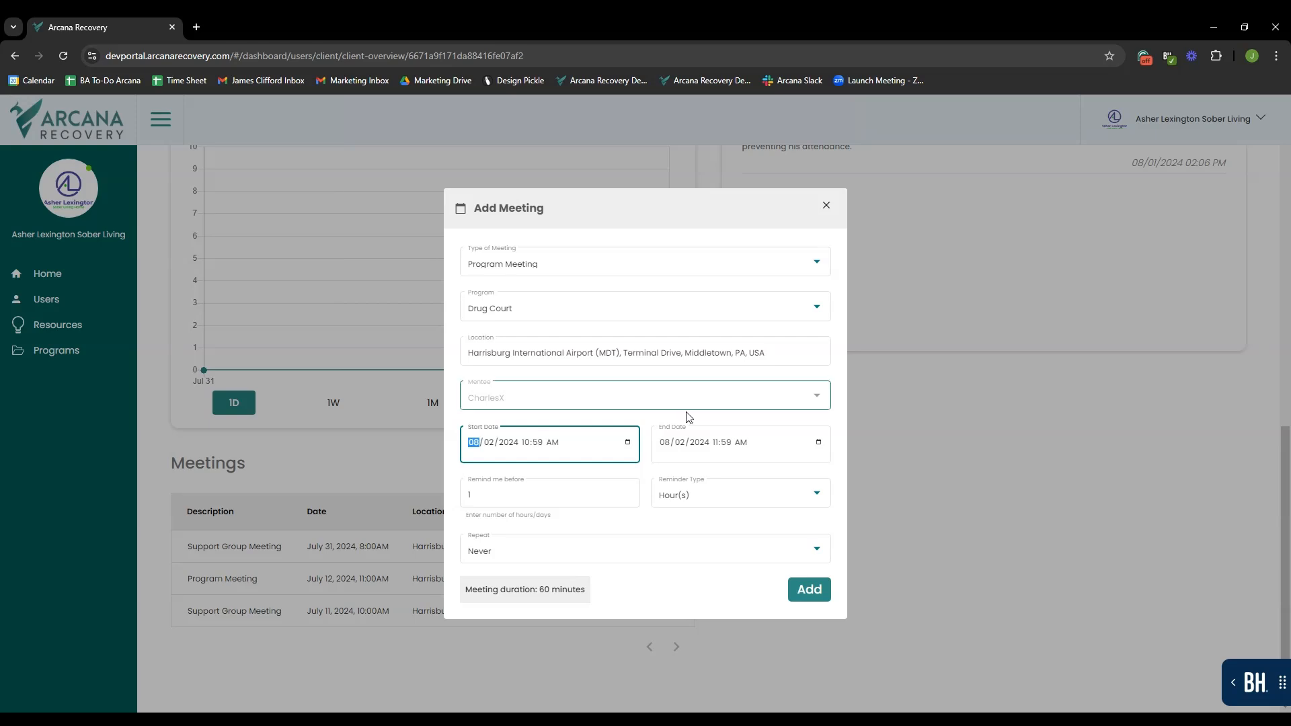
click(644, 423)
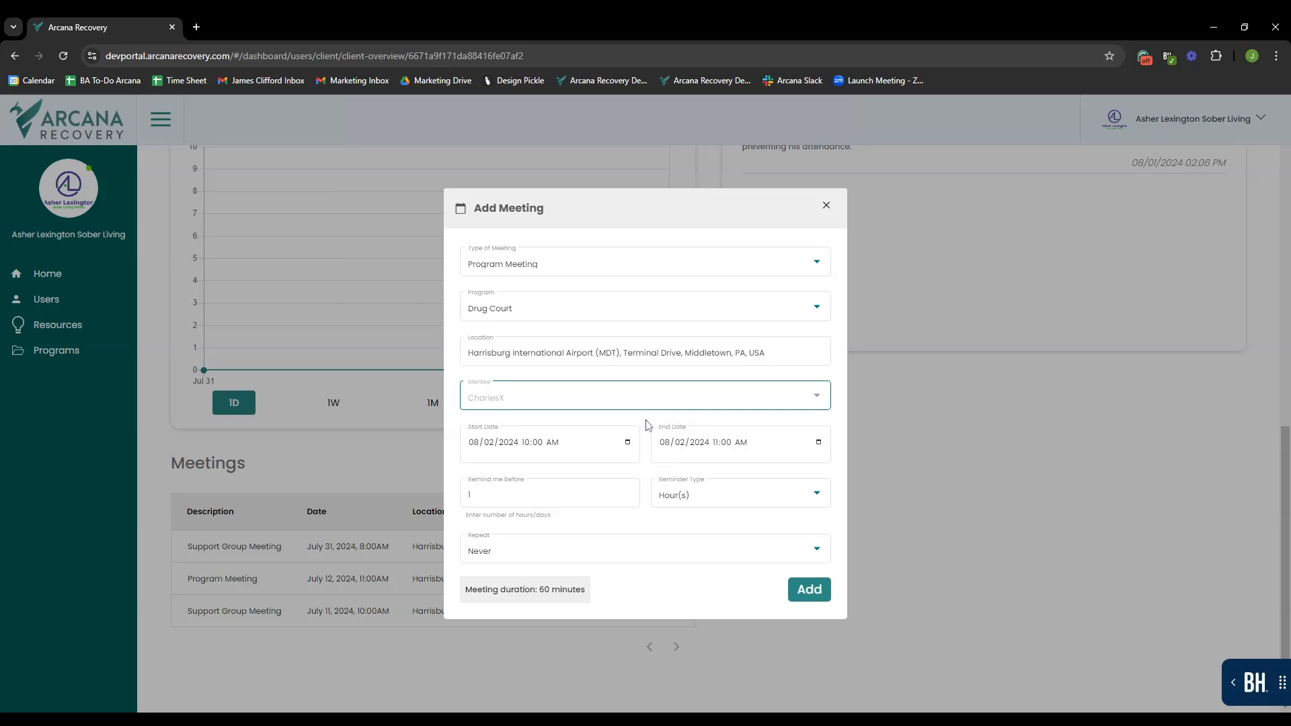
click(806, 444)
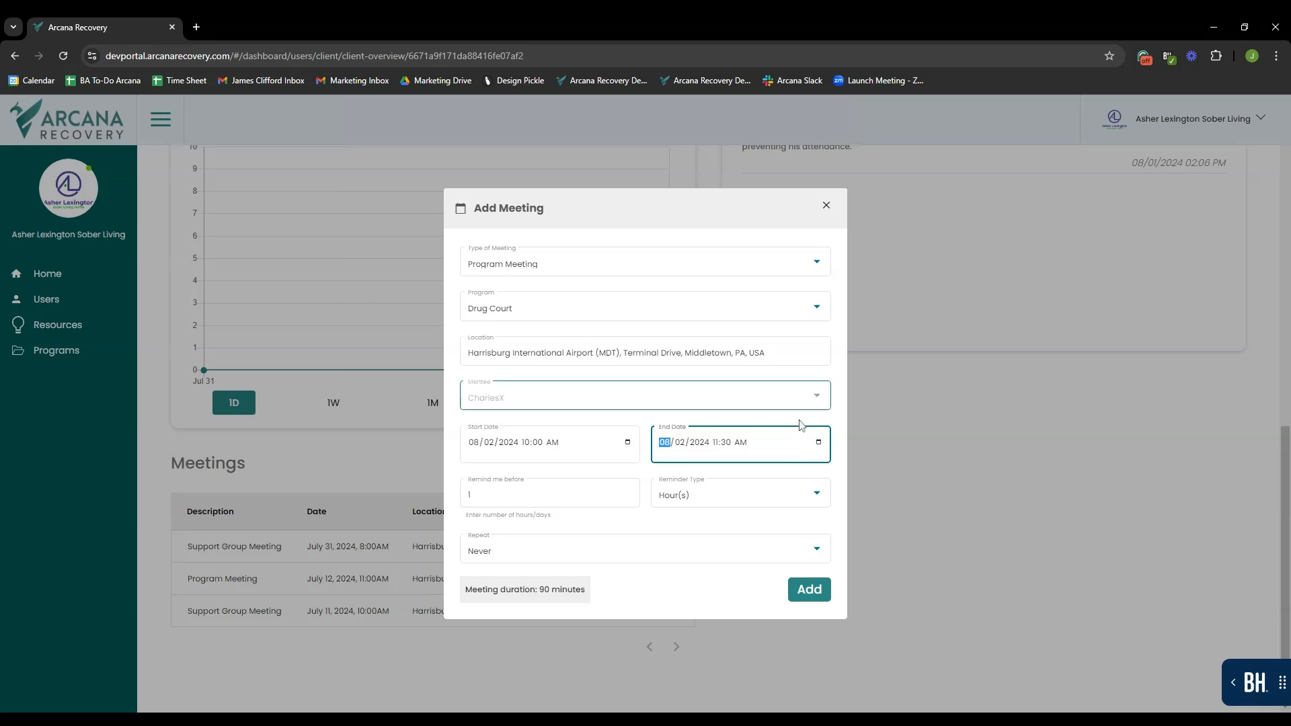
click(800, 421)
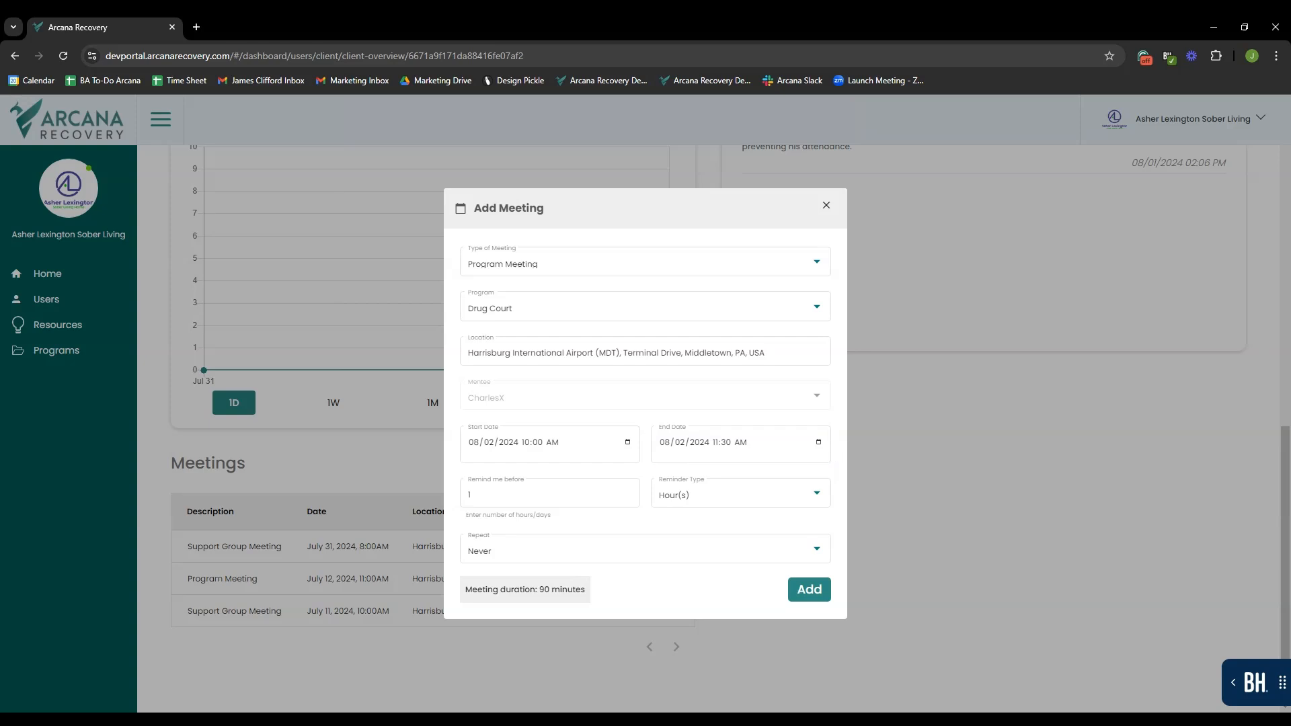
- Set a 45-minute reminder and weekly repeat, then add the meeting
click(538, 495)
click(731, 491)
click(724, 495)
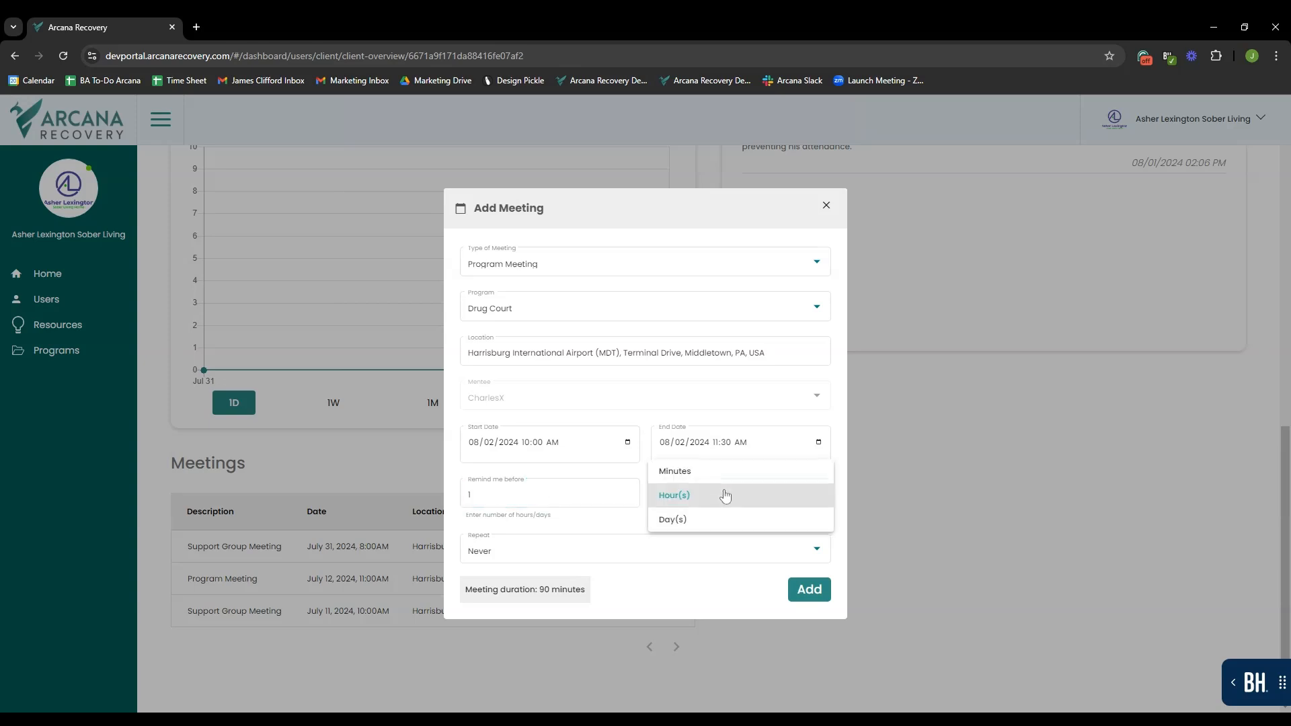
click(733, 472)
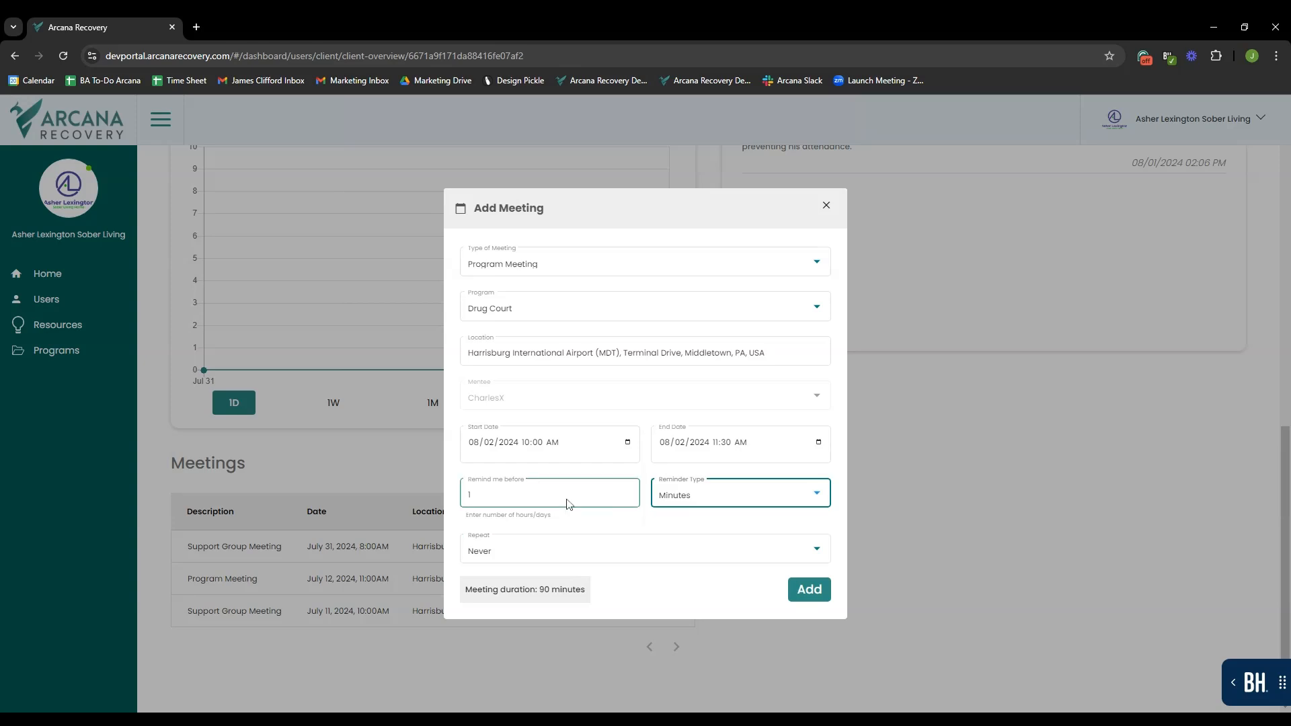
click(470, 494)
text(45)
click(600, 528)
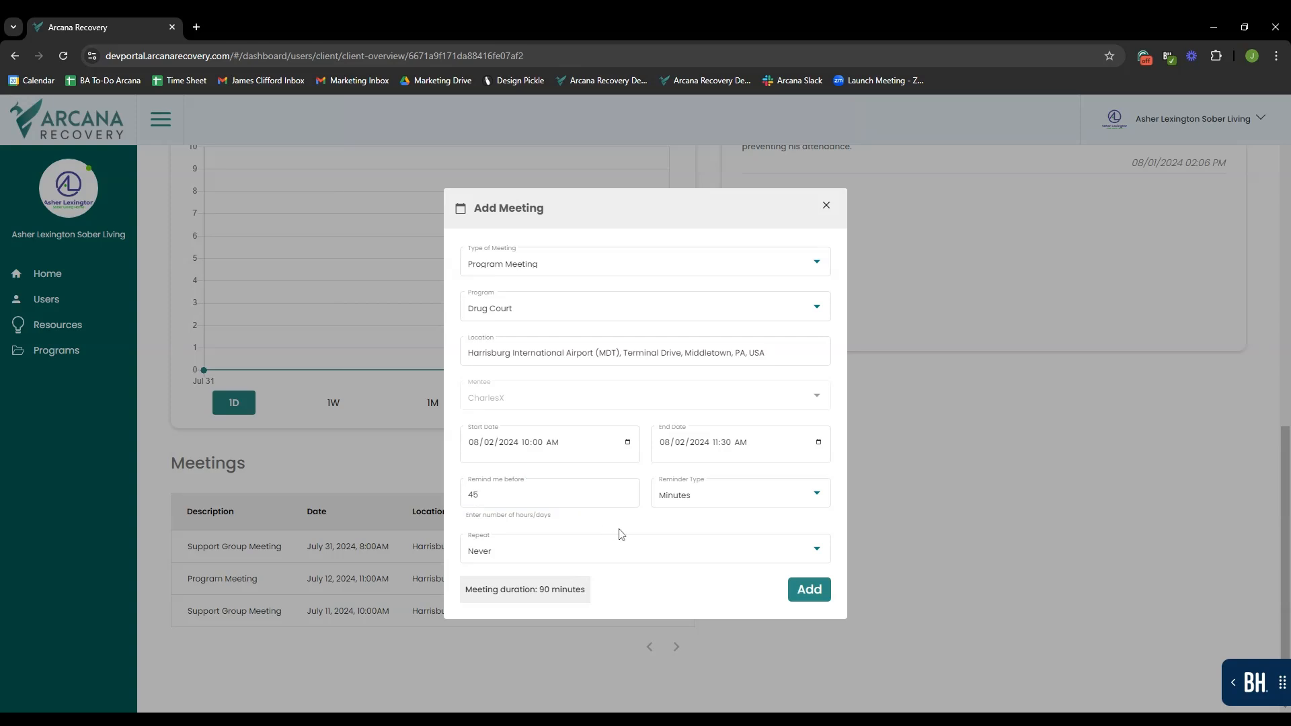
click(690, 548)
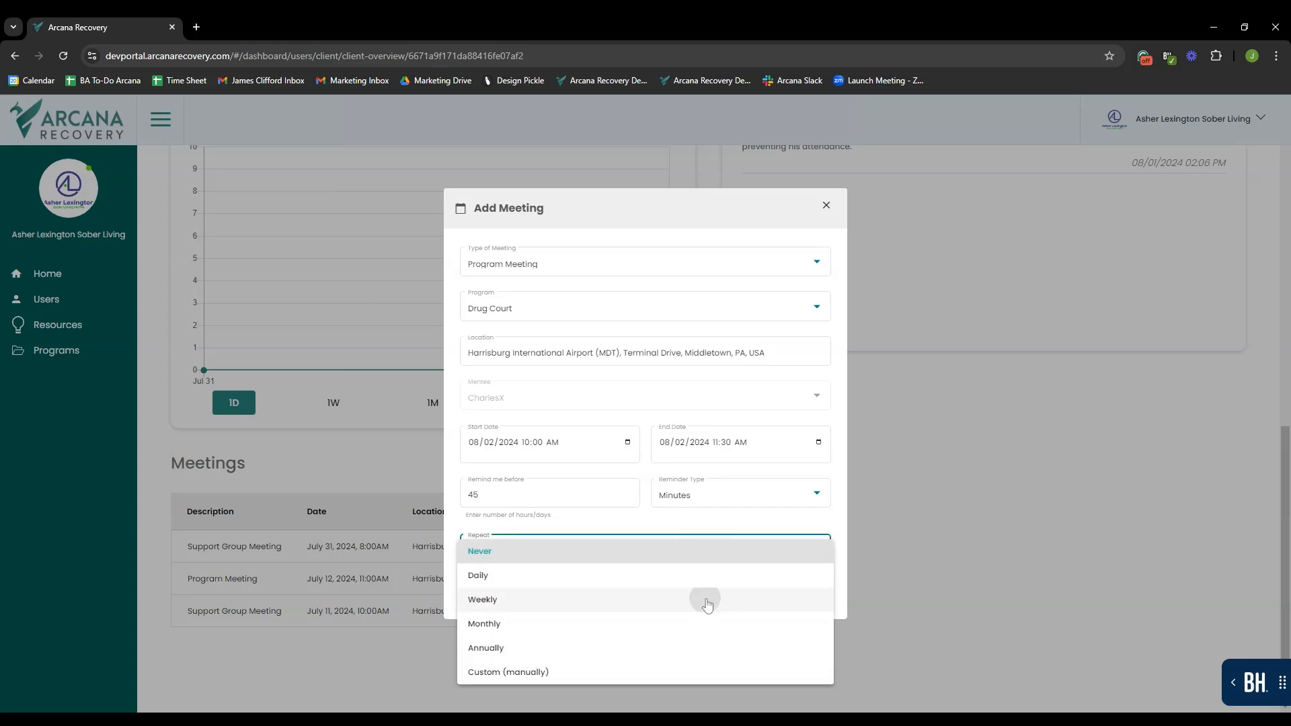
click(706, 600)
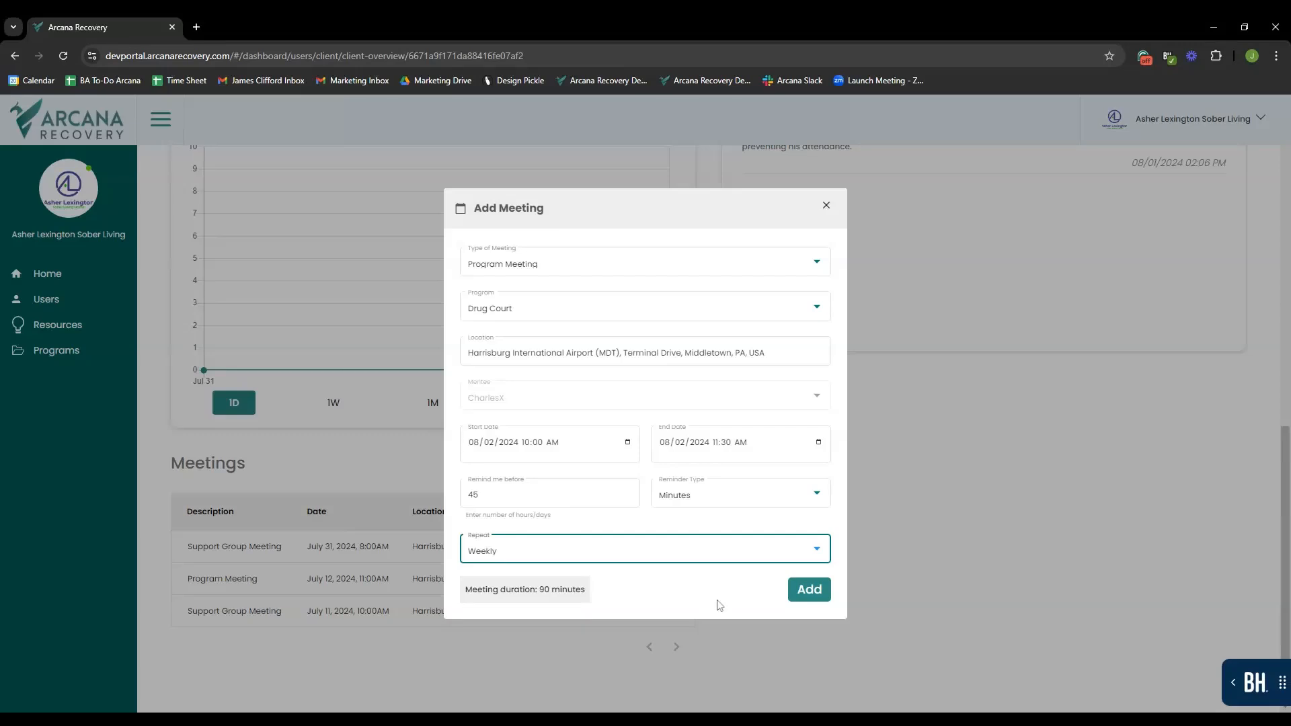
click(795, 591)
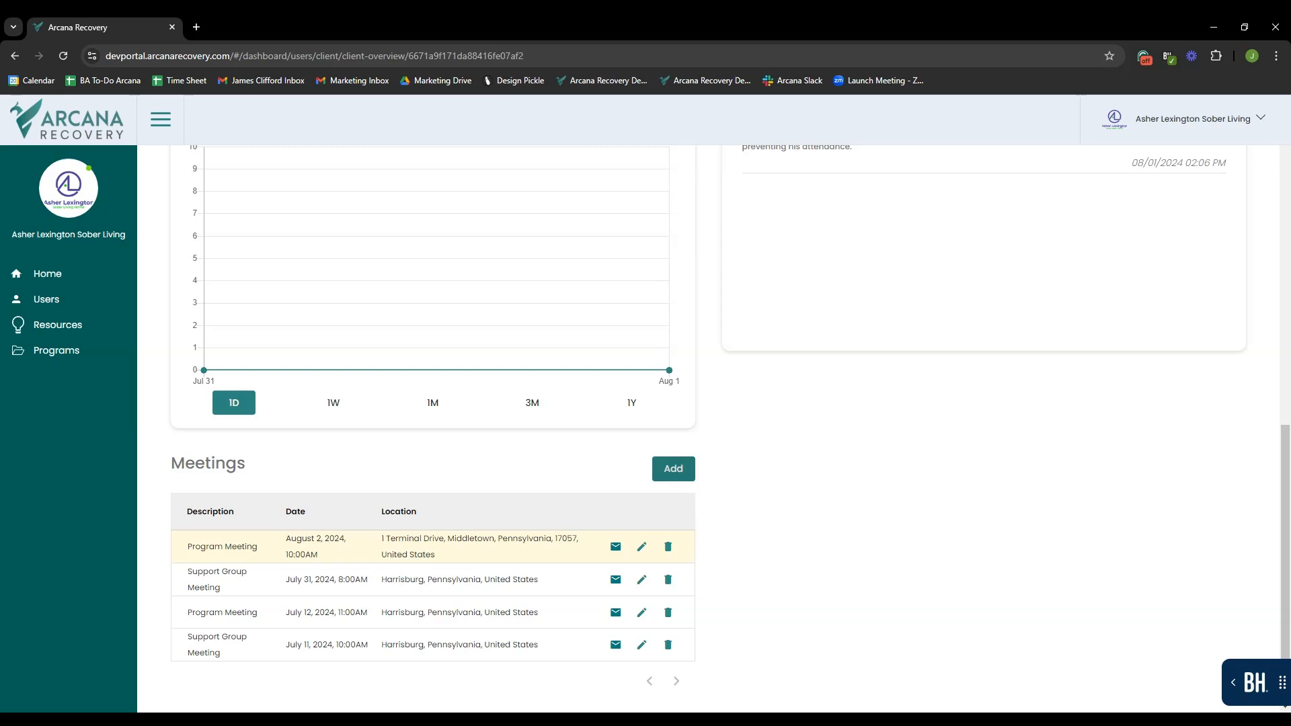
scroll(759, 518, down, 1)
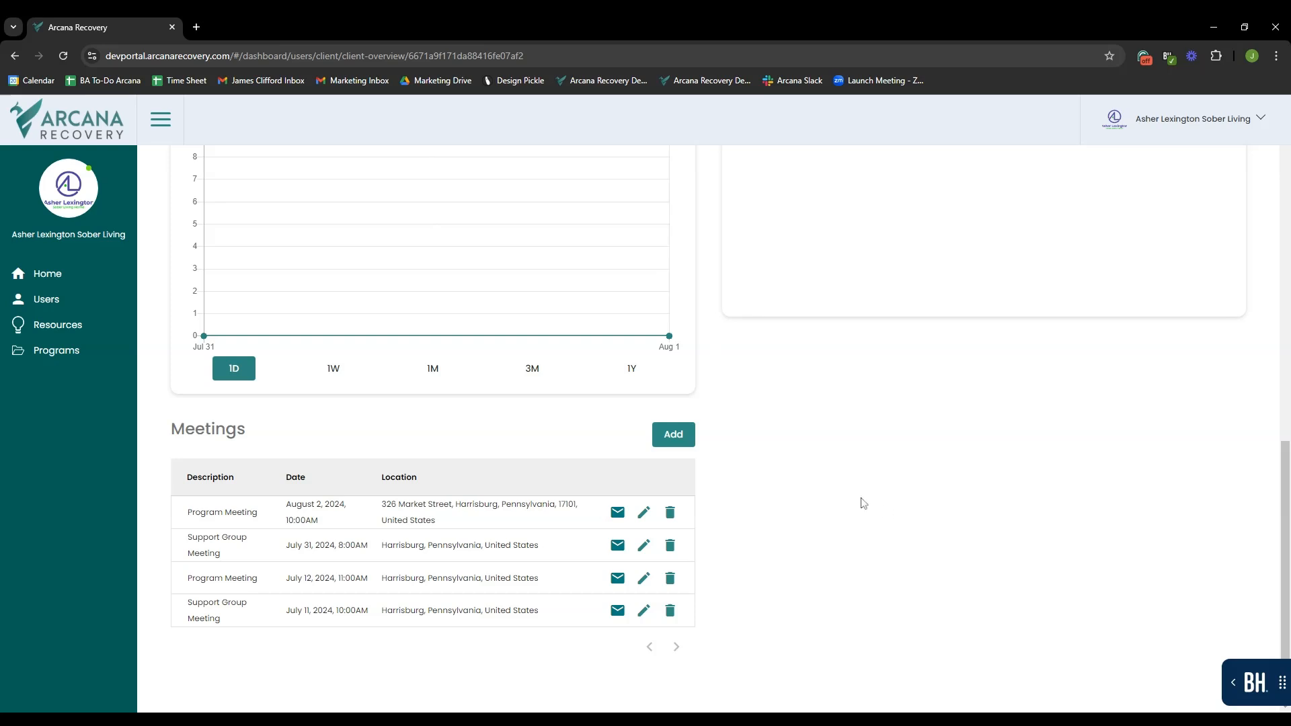
click(642, 514)
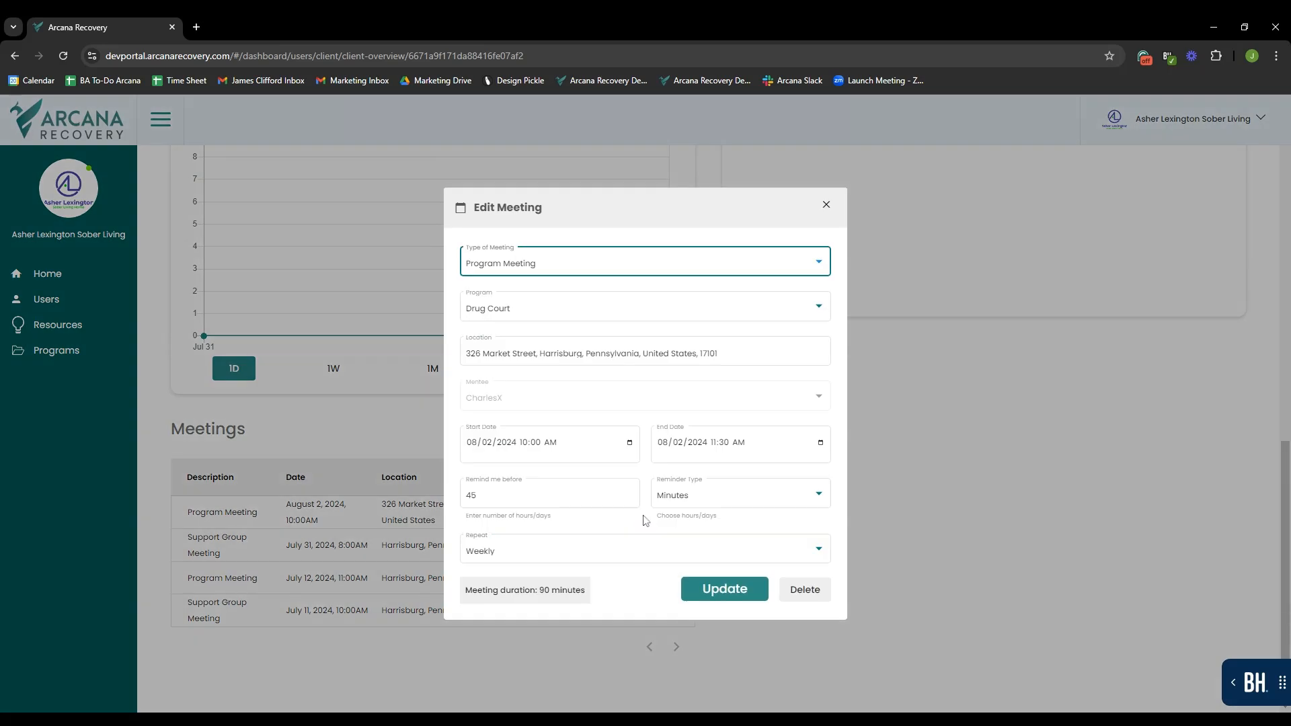
- Change the August 2 meeting to start at 11:30 AM and end at 1:00 PM, then update it
click(635, 449)
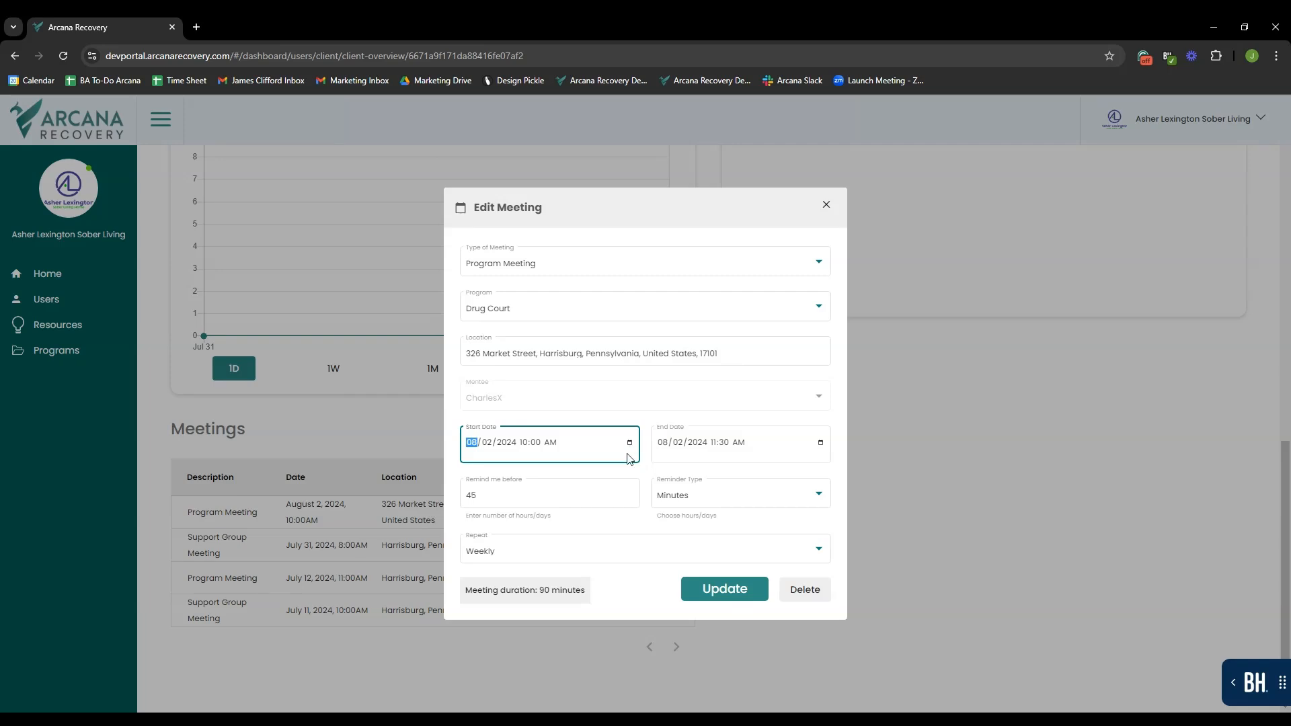
click(628, 455)
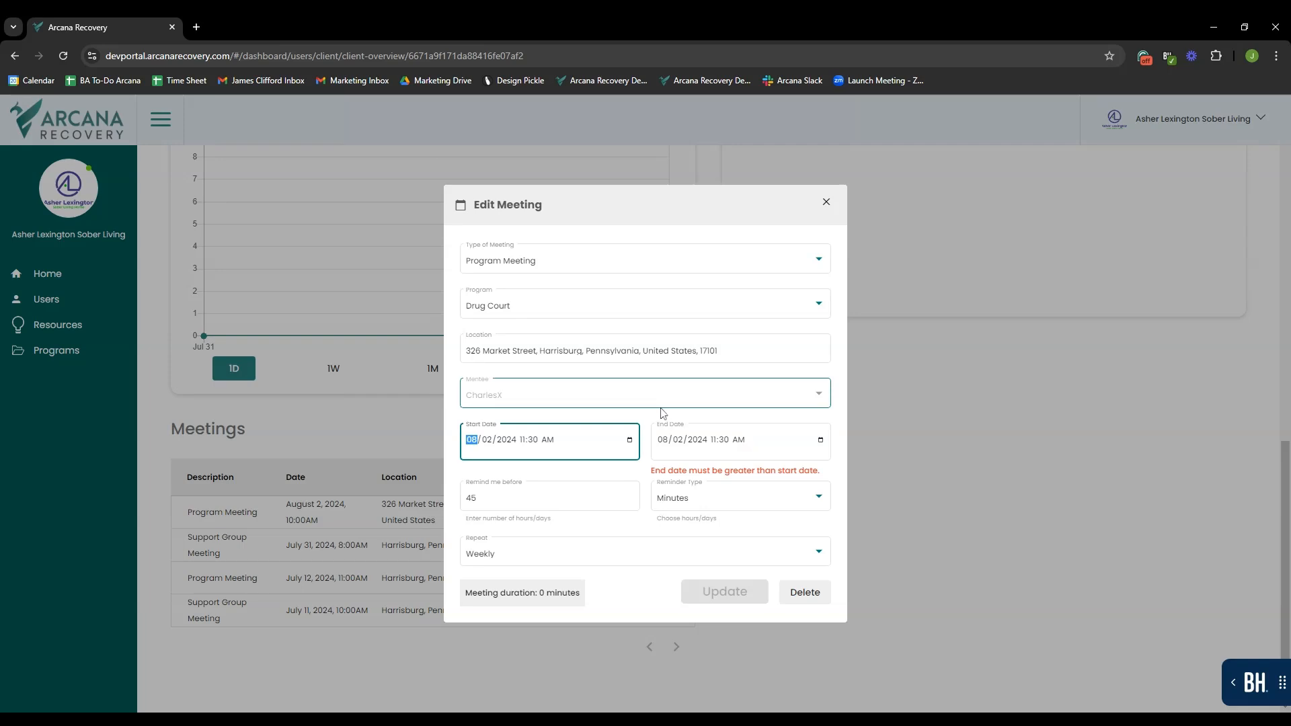
click(700, 442)
click(748, 447)
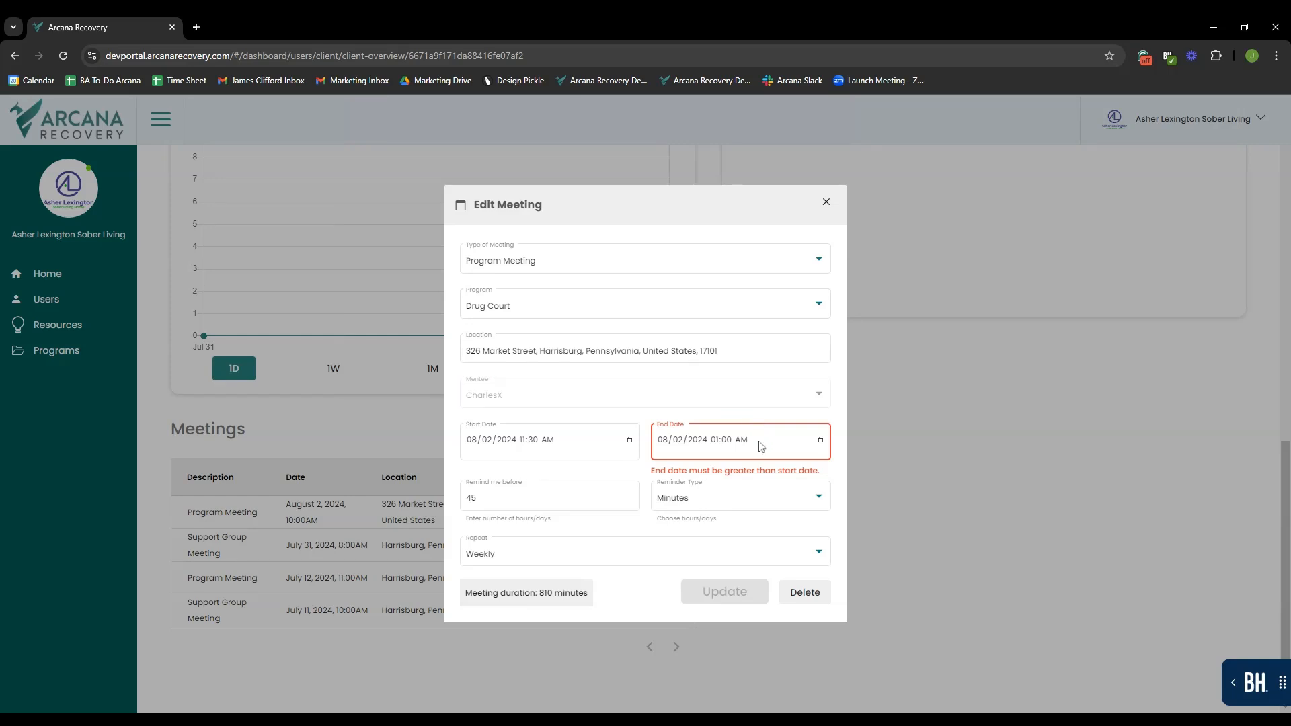
click(761, 446)
click(820, 441)
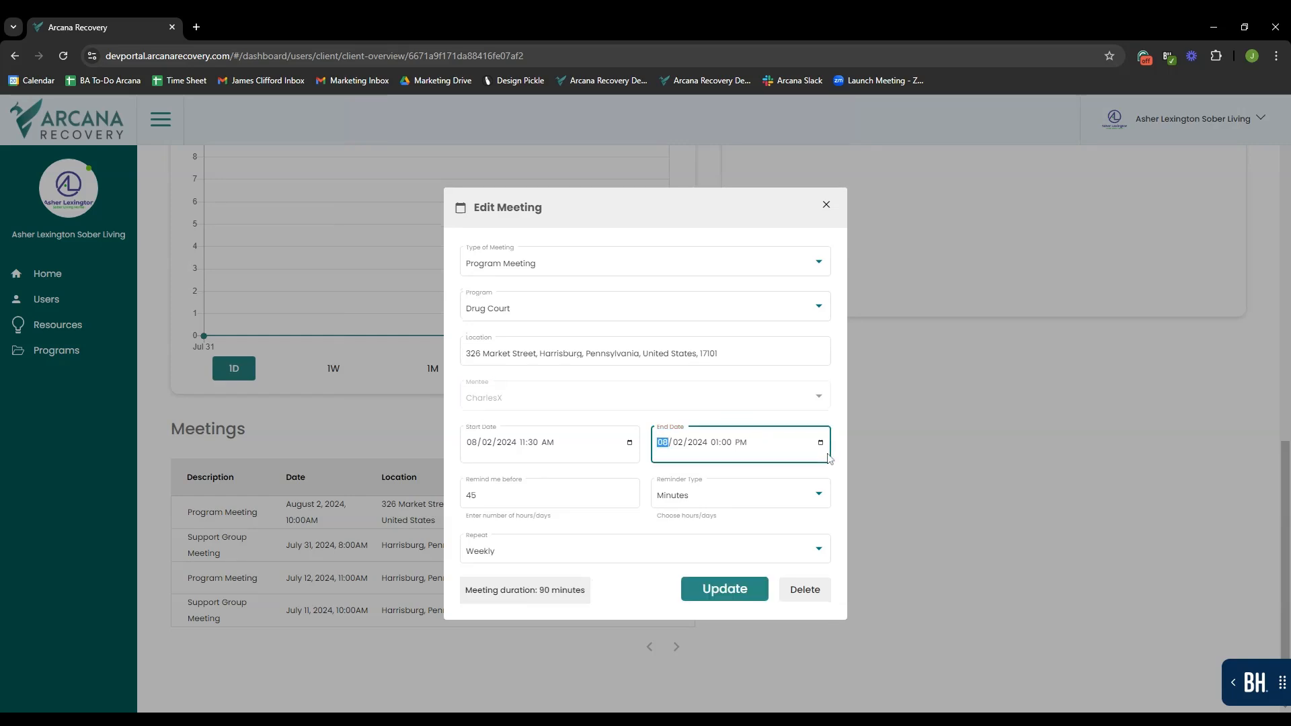
click(725, 589)
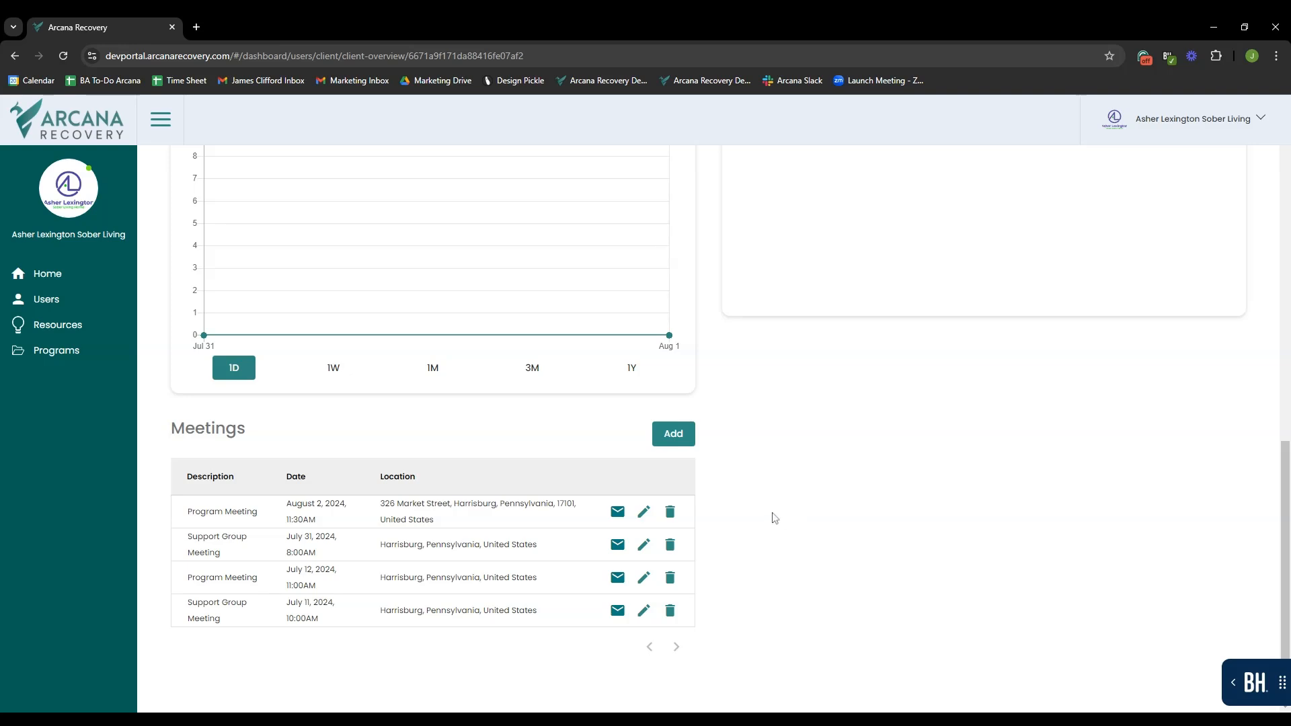
- Email the August 2 Program Meeting details, then delete that meeting after confirming
click(617, 514)
click(673, 516)
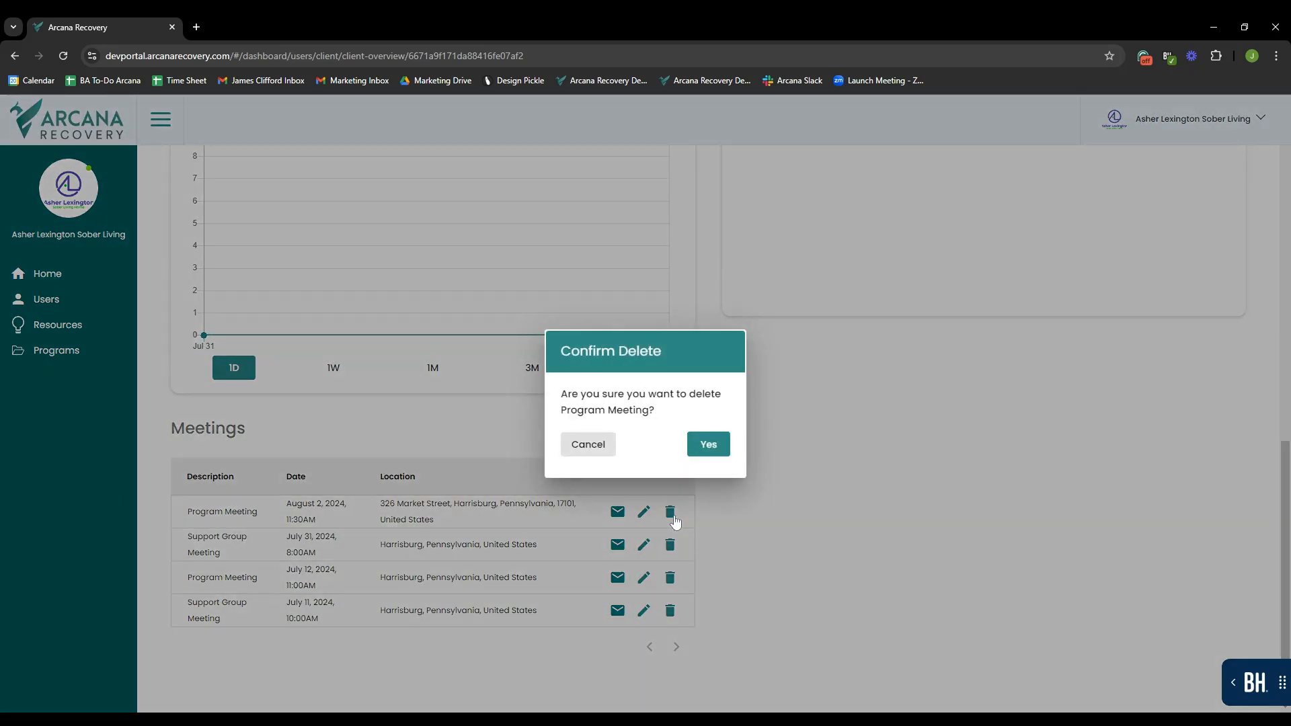
click(709, 453)
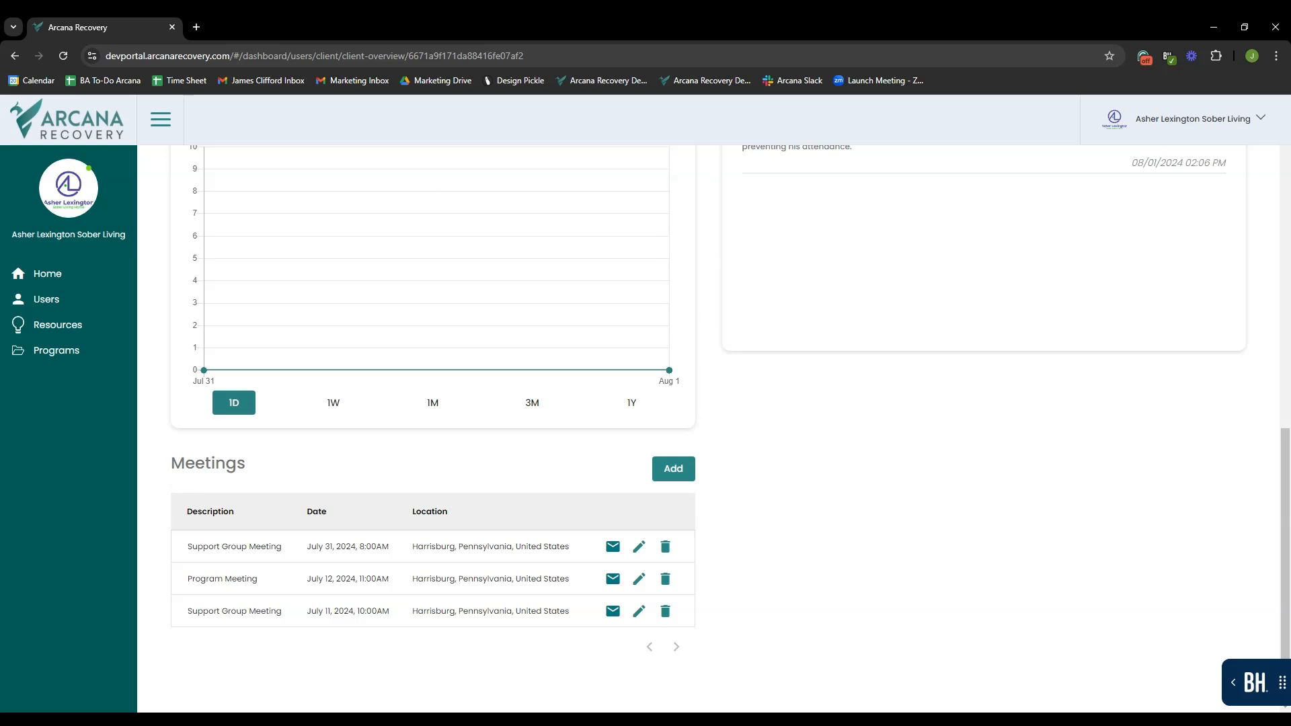
scroll(898, 607, up, 4)
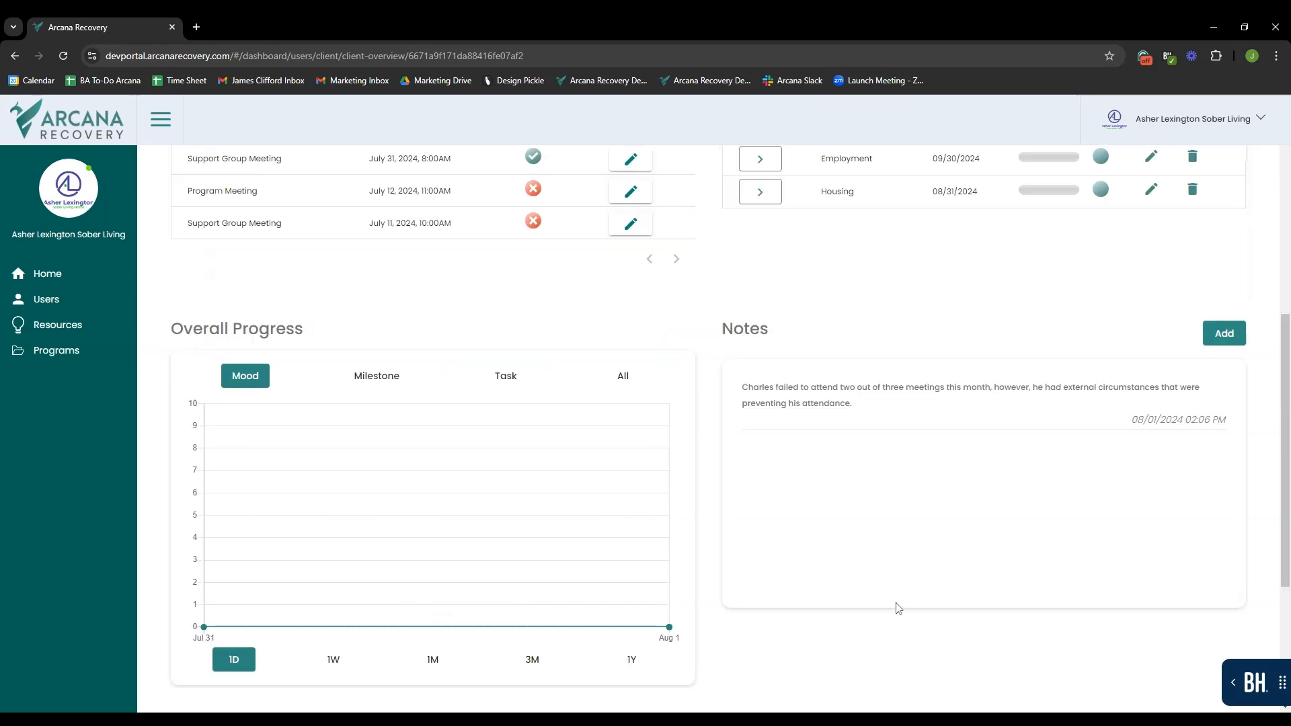
scroll(814, 602, up, 6)
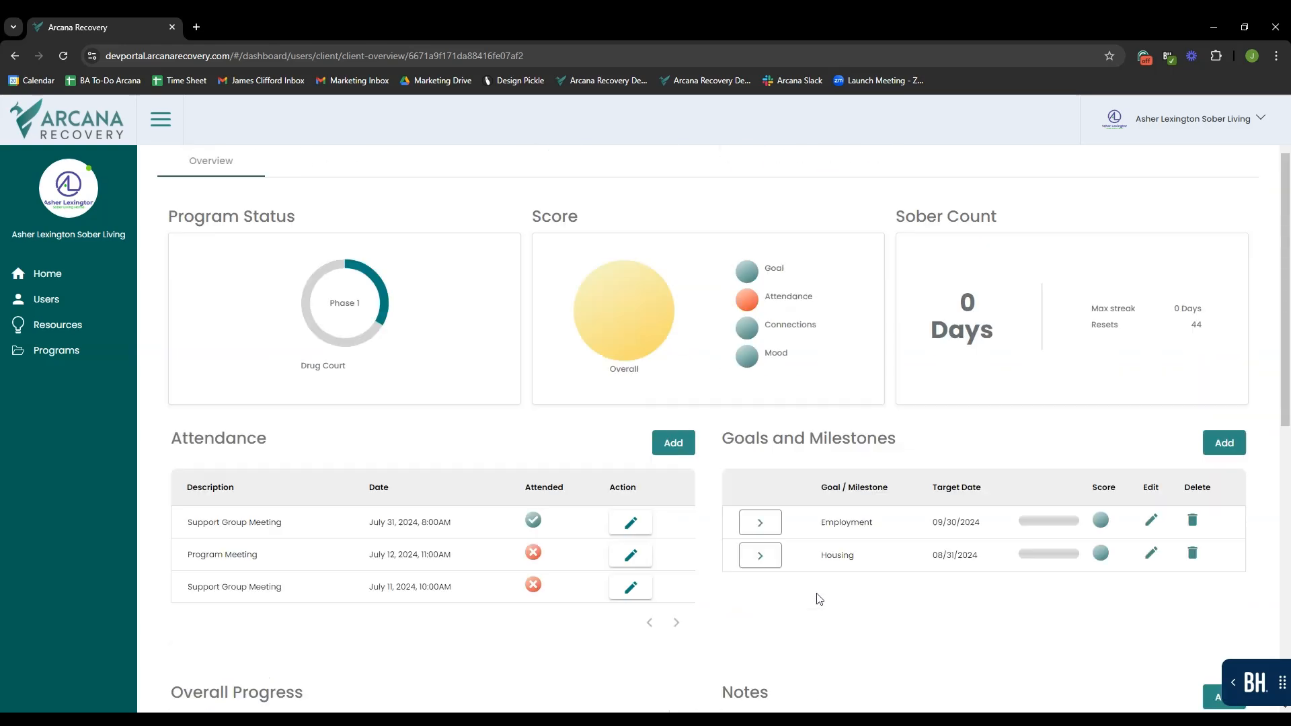